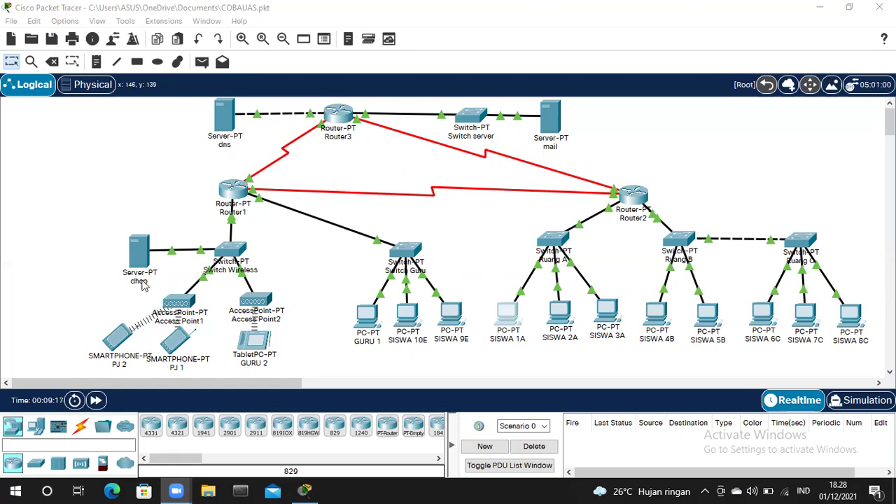
- Shift the dhcp server icon a few pixels up-left and leave it deselected
click(585, 358)
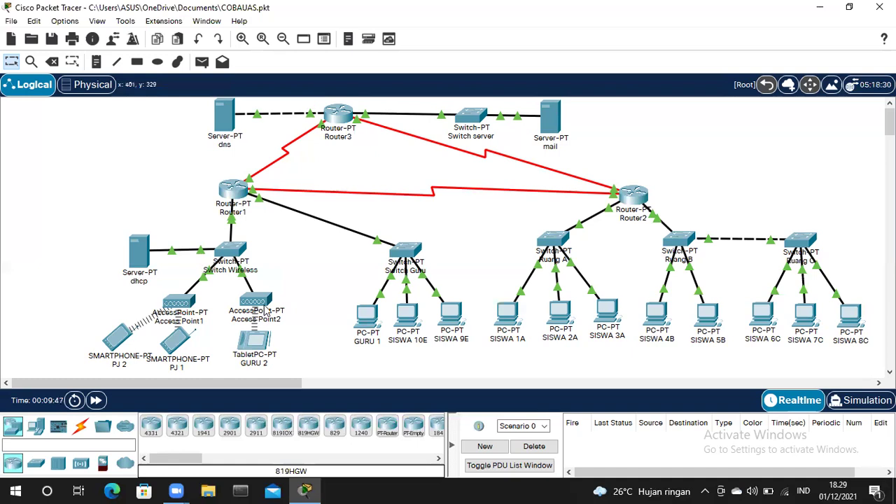
drag(143, 254, 140, 251)
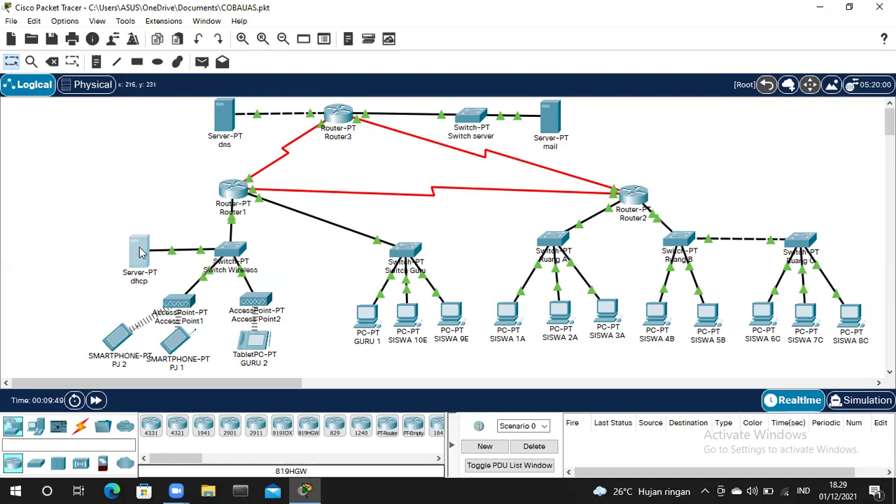
click(137, 339)
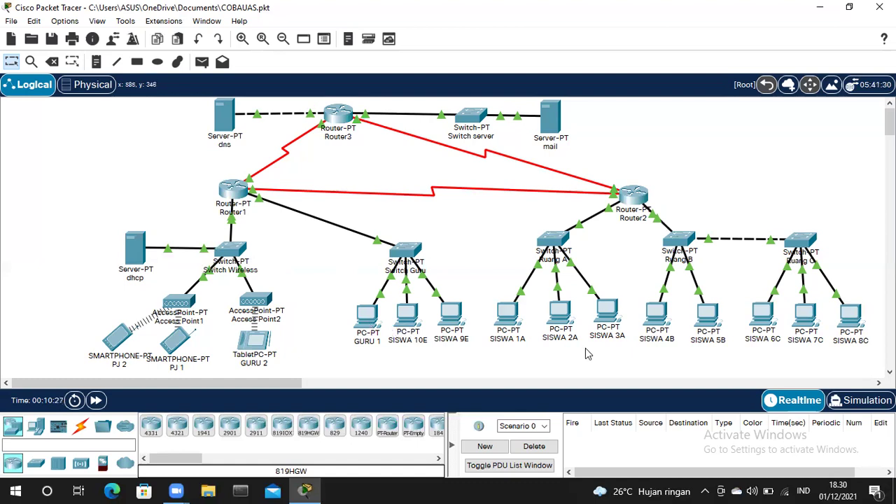
click(514, 322)
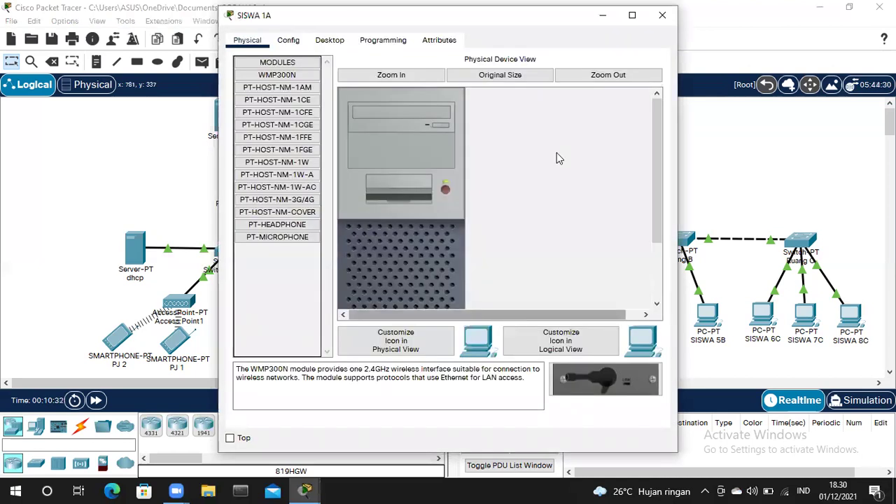
click(320, 42)
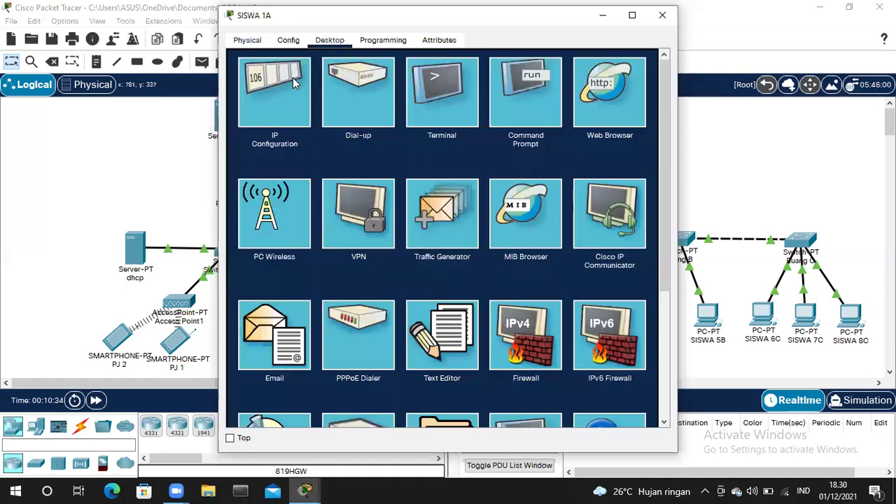
click(292, 83)
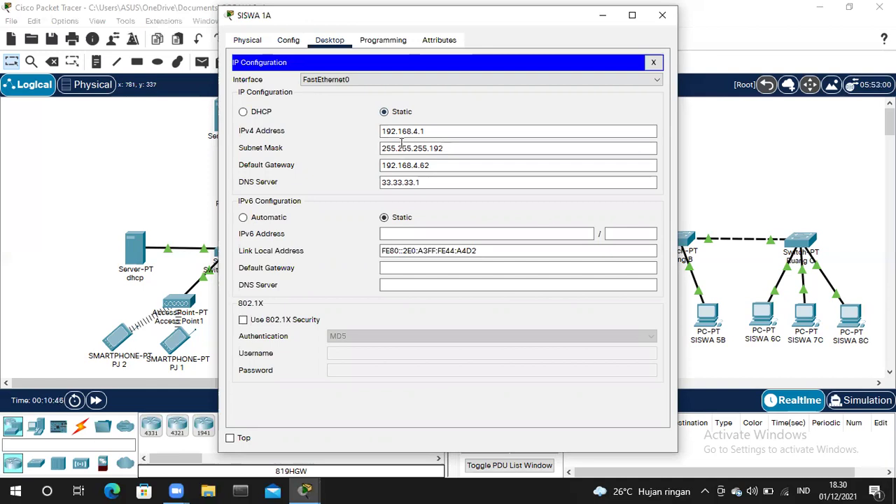
click(447, 164)
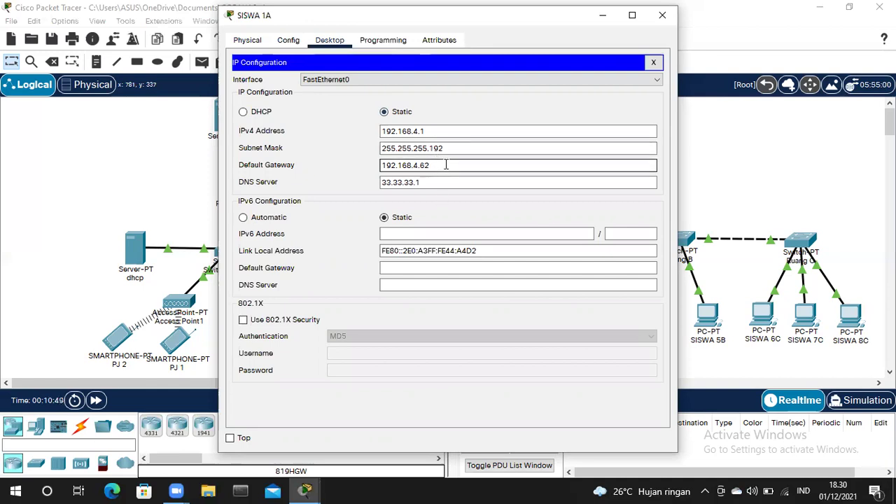
drag(414, 166, 450, 172)
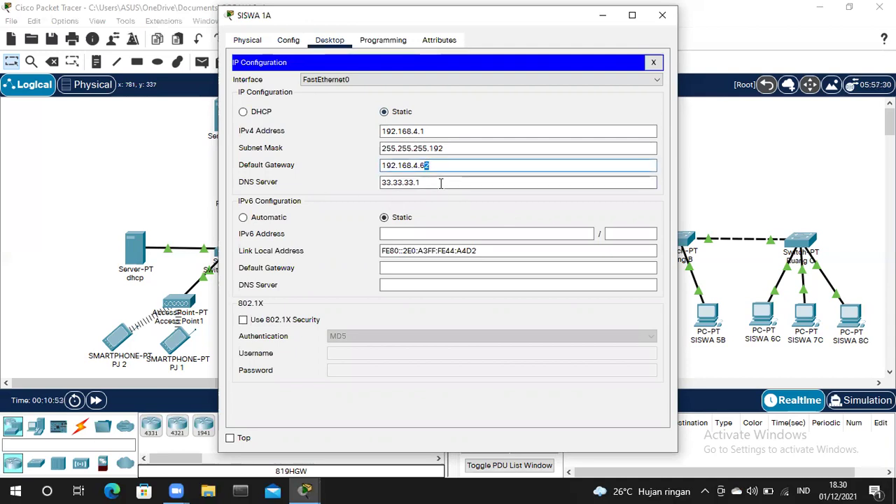
key(Tab)
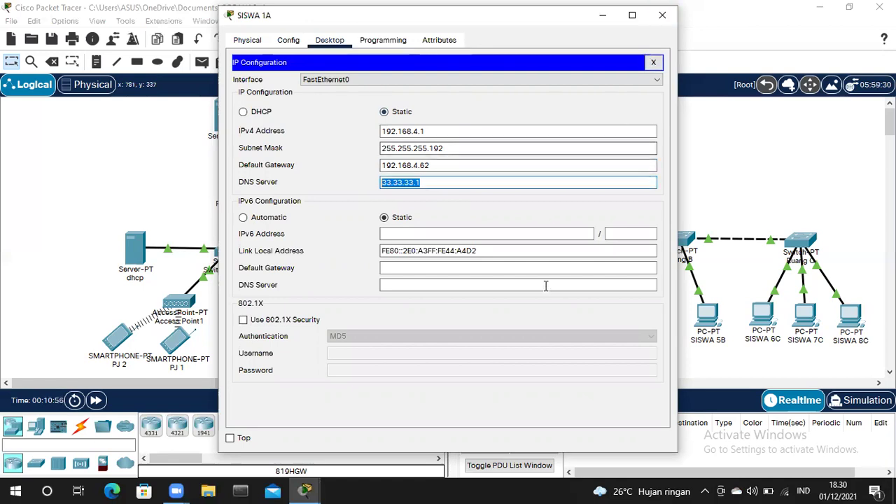
click(663, 14)
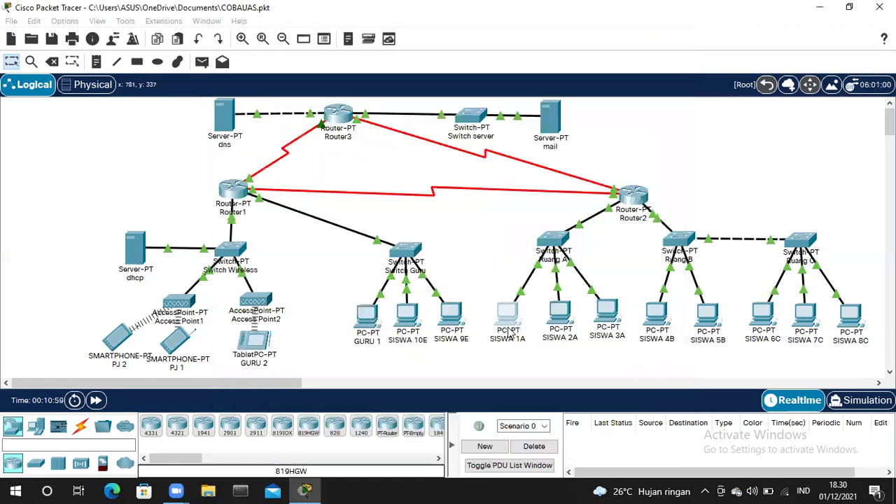
click(560, 325)
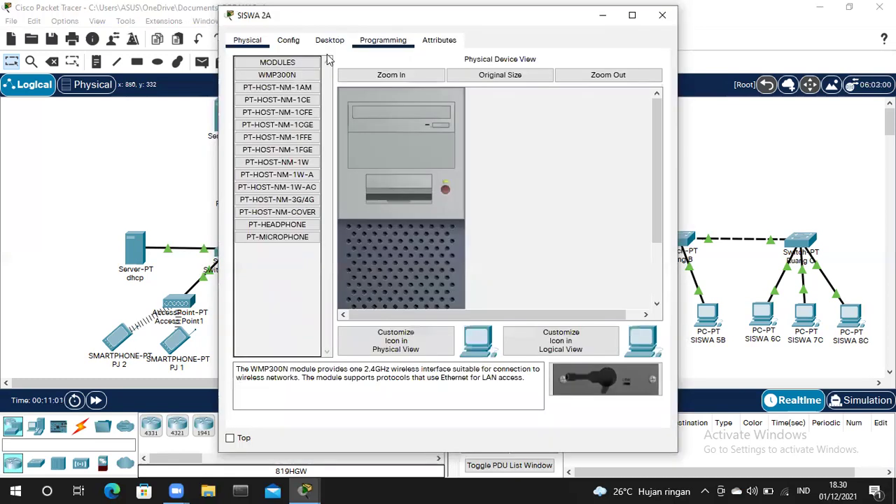
click(330, 40)
click(295, 91)
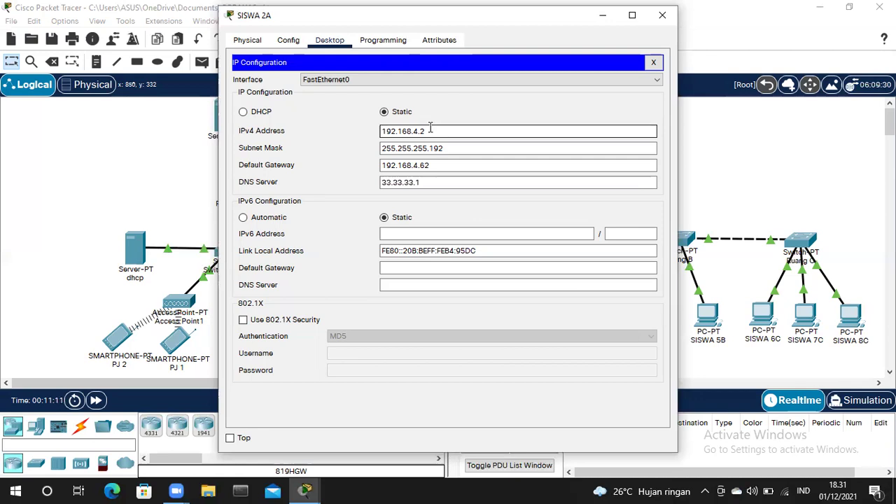
click(435, 166)
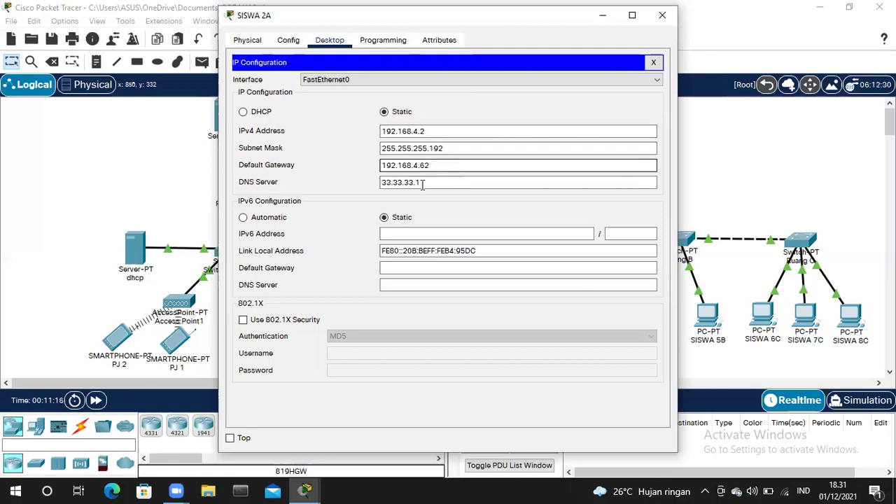
click(422, 185)
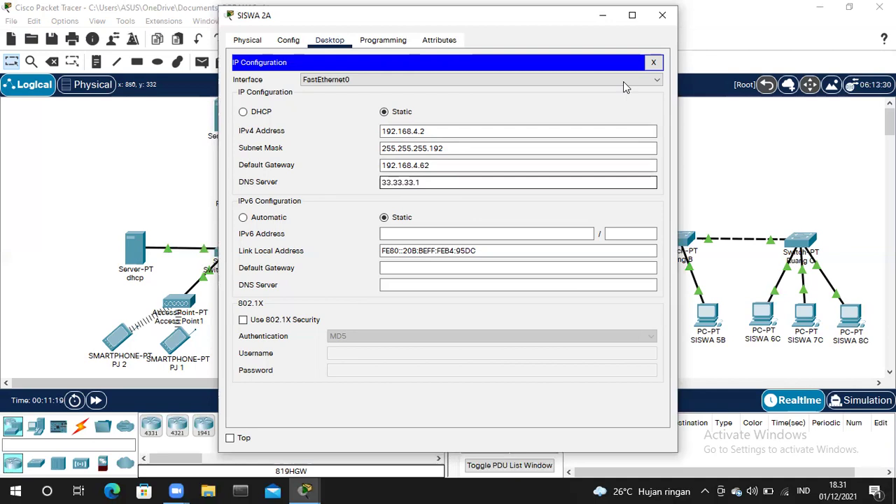
click(663, 14)
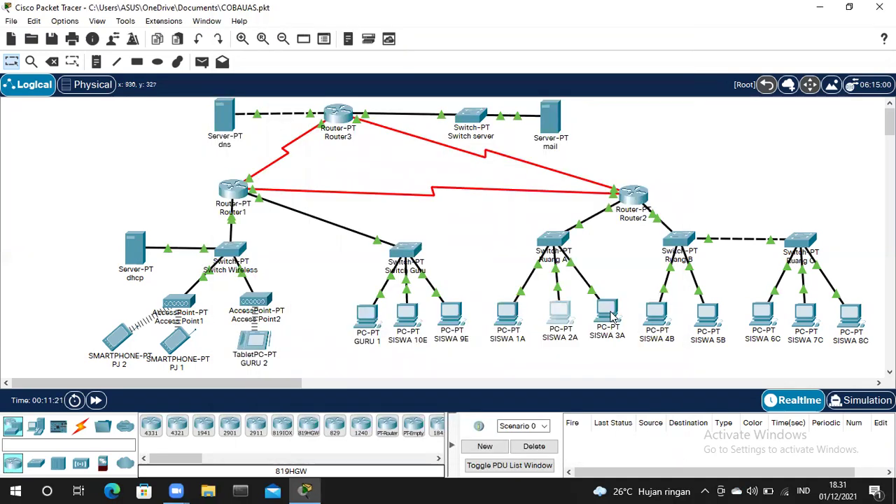
click(608, 311)
click(340, 41)
click(296, 79)
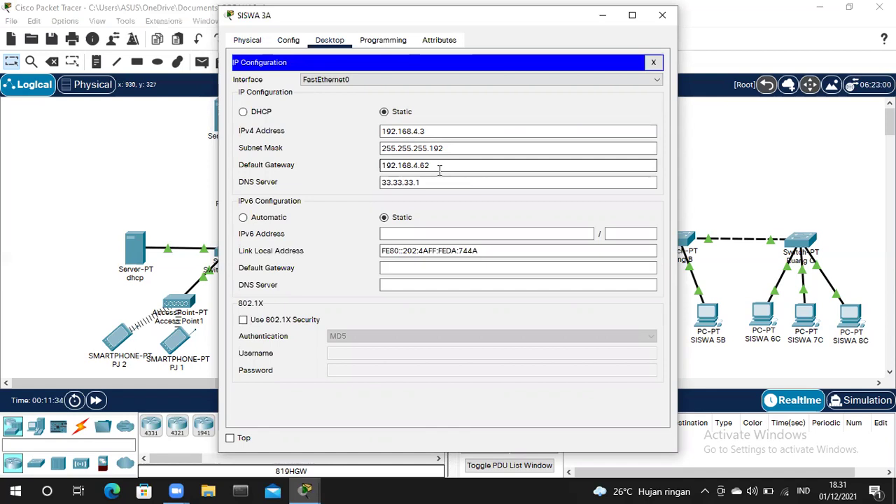
click(428, 182)
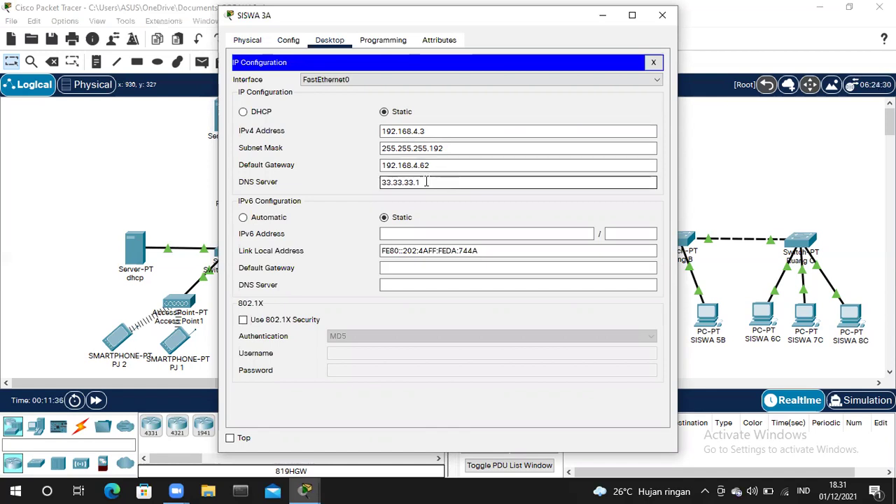
click(662, 15)
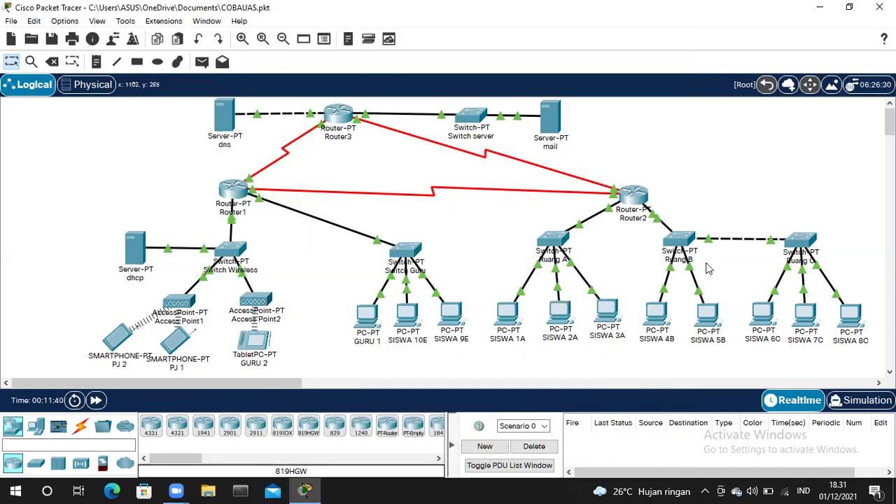
click(656, 323)
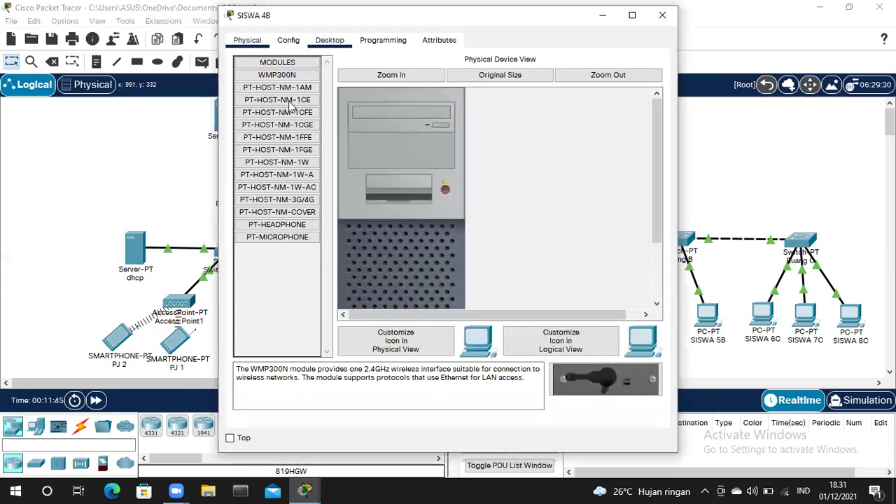
click(330, 40)
click(289, 100)
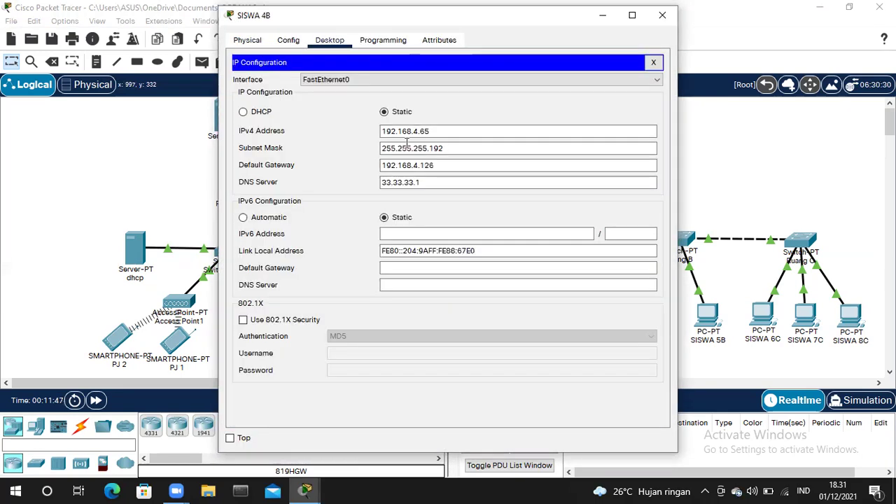
click(425, 131)
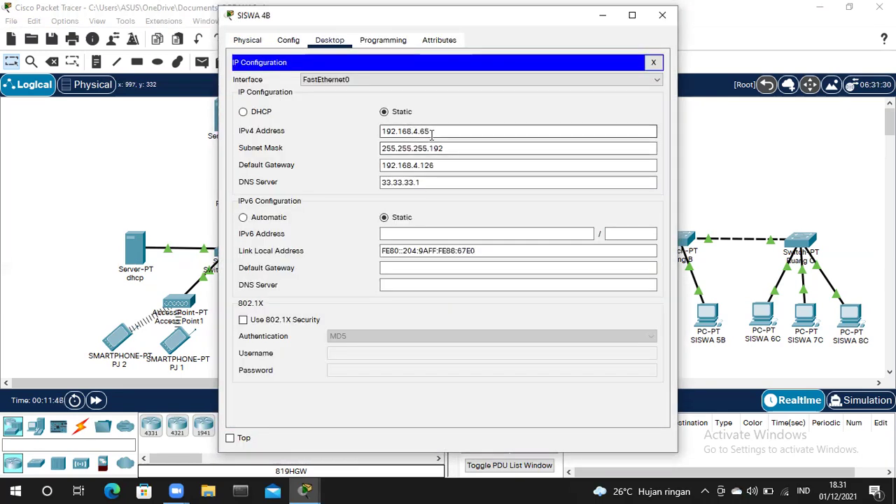
click(412, 152)
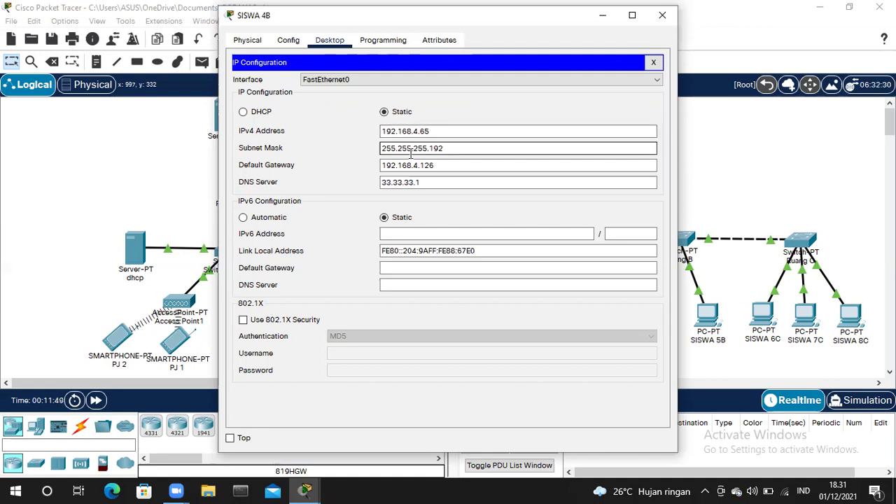
click(438, 165)
key(shift+Left)
key(shift+Left)
key(shift+Left)
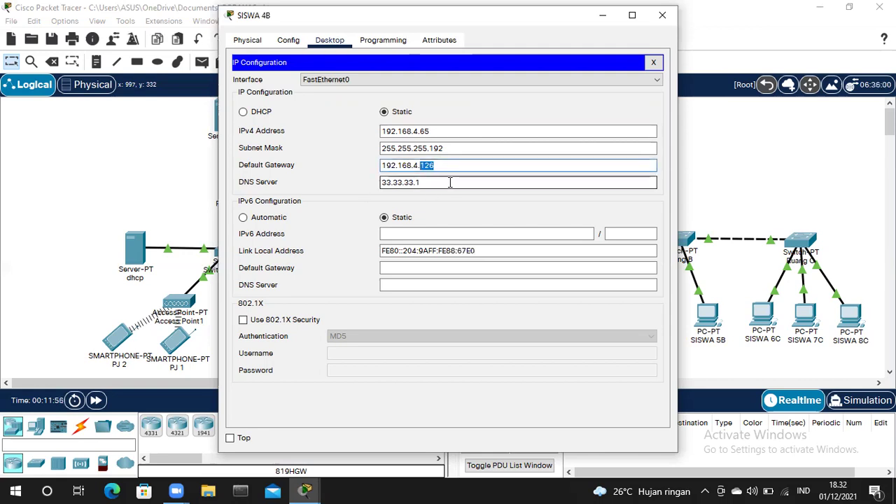
click(662, 15)
click(708, 313)
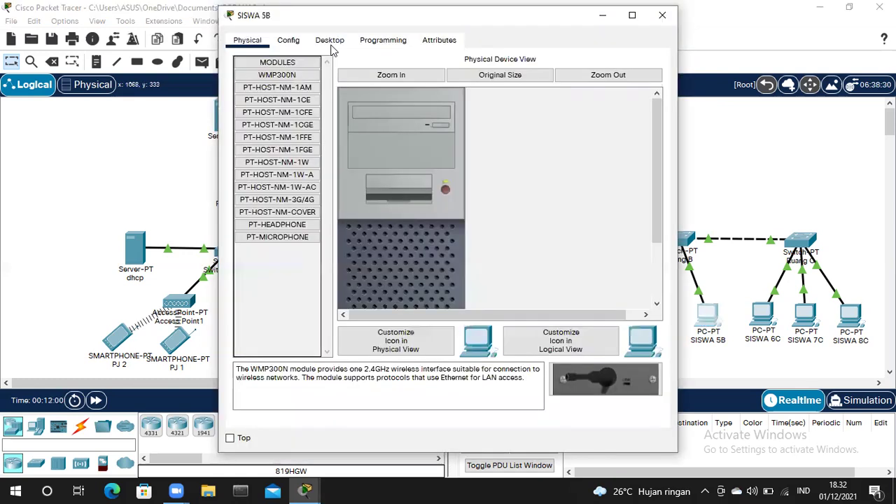
click(330, 40)
click(279, 92)
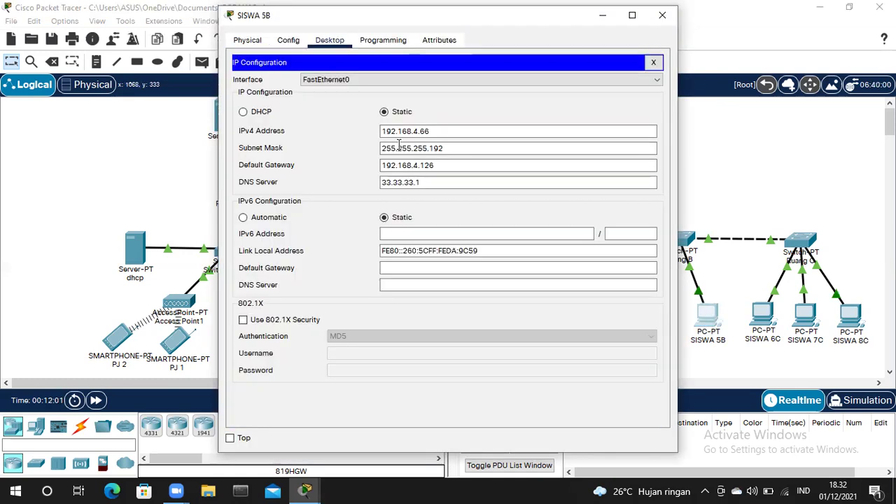
click(434, 131)
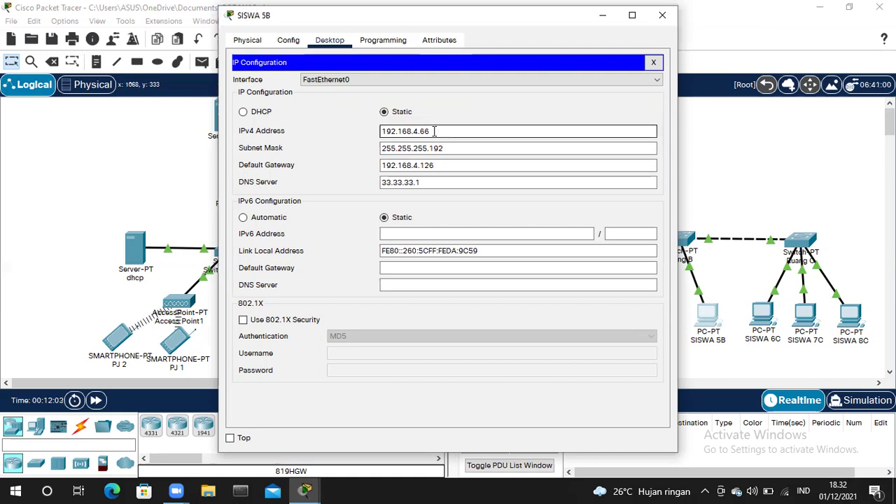
click(451, 147)
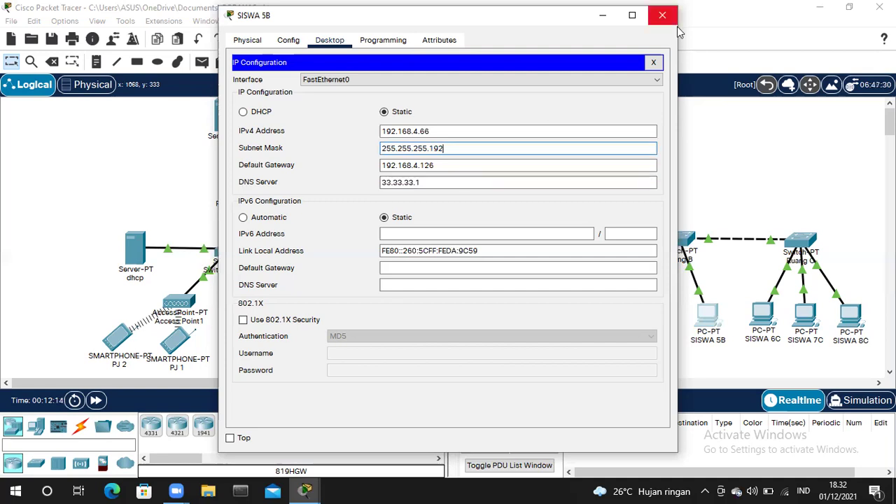
click(663, 14)
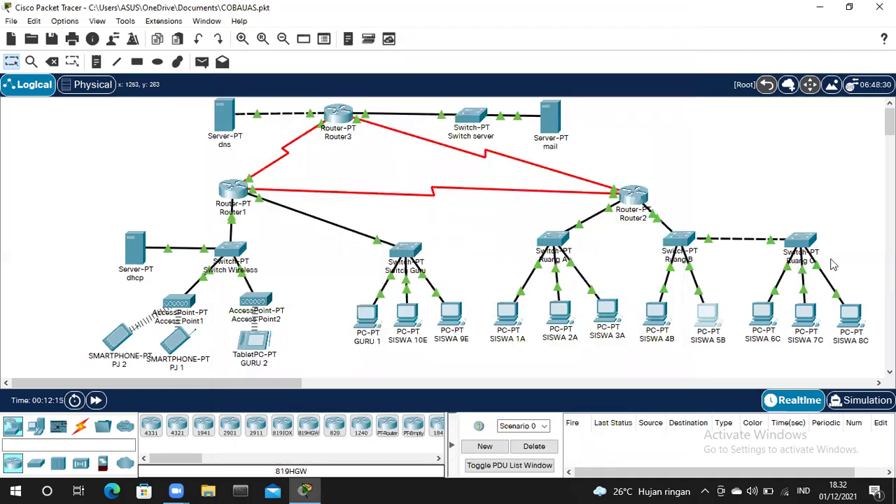
- Look over SISWA 6C's IP configuration, then close its window
click(763, 318)
click(330, 40)
click(284, 80)
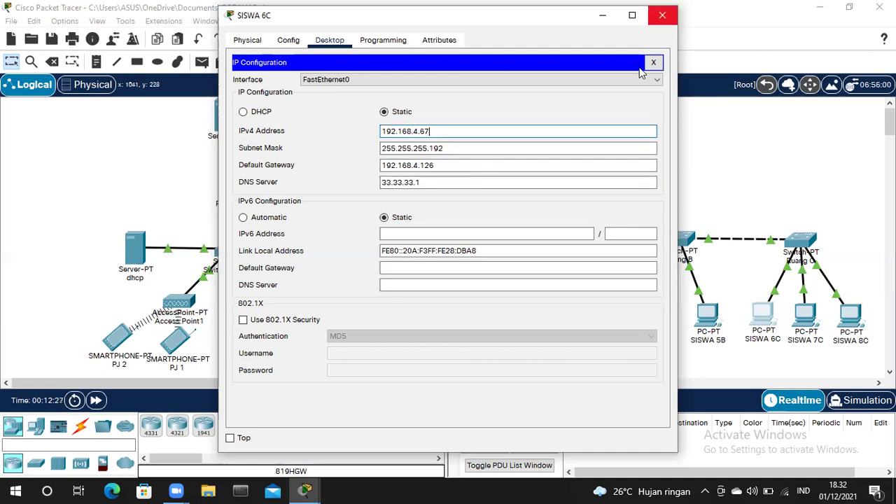
click(662, 15)
- Check SISWA 7C's static IP 192.168.4.68, subnet mask and gateway 192.168.4.126
click(805, 315)
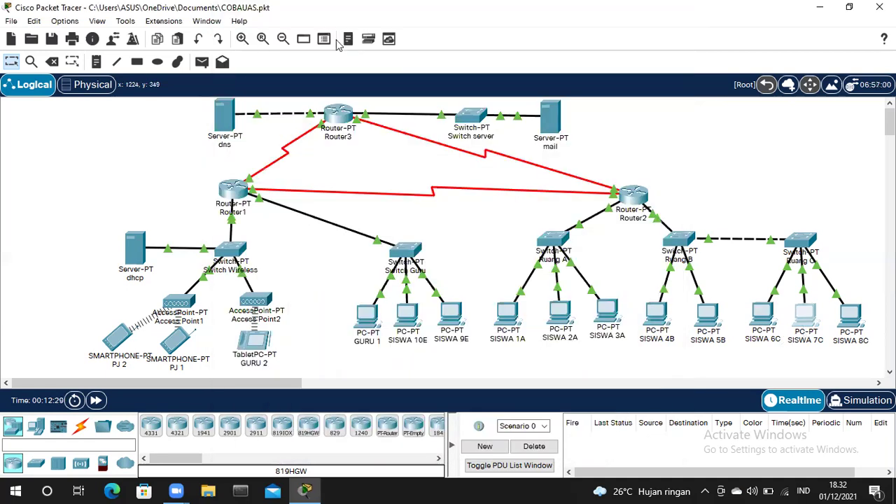
click(330, 41)
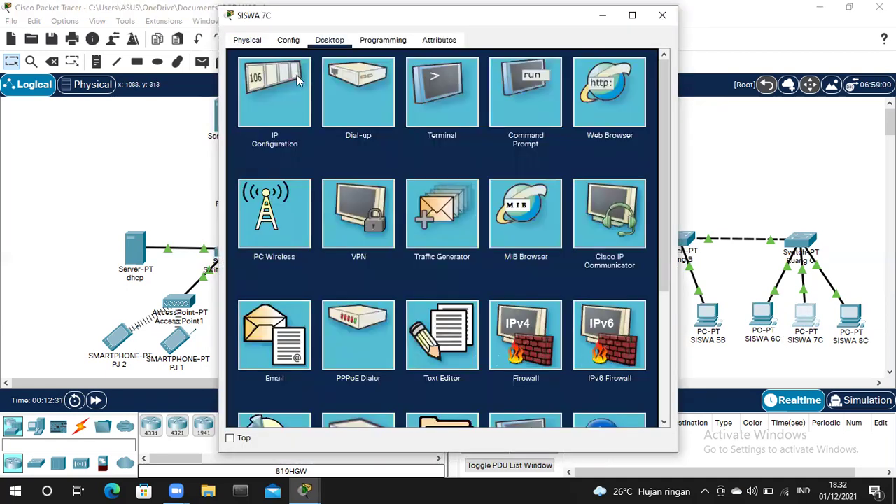
click(303, 72)
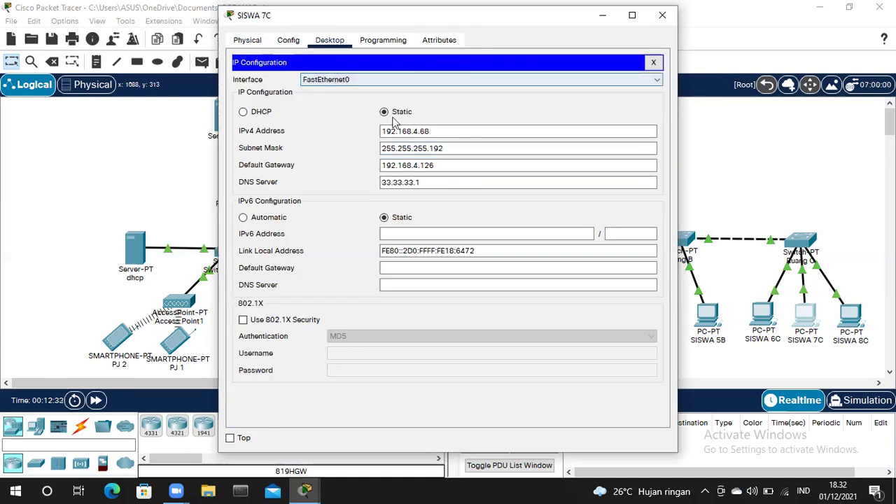
click(440, 133)
click(449, 152)
click(444, 164)
click(658, 30)
click(662, 15)
- Confirm SISWA 8C uses 192.168.4.69, mask 255.255.255.192 and DNS 33.33.33.1
click(851, 315)
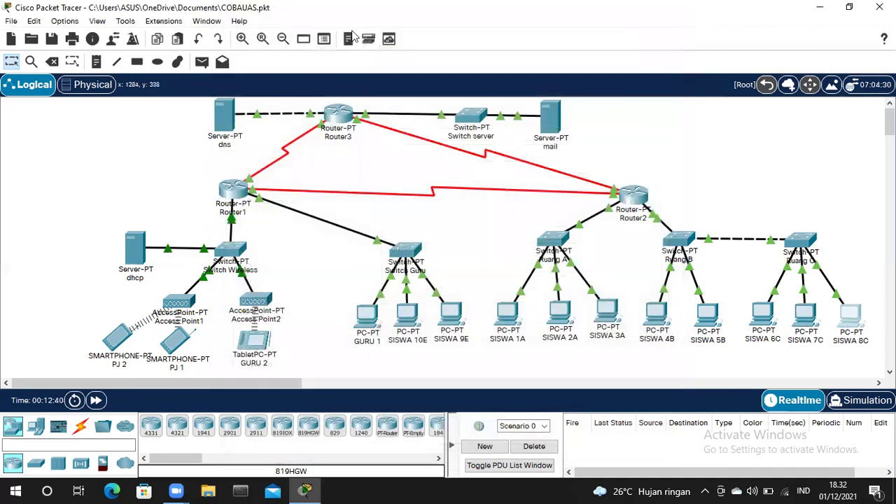
click(330, 40)
click(279, 94)
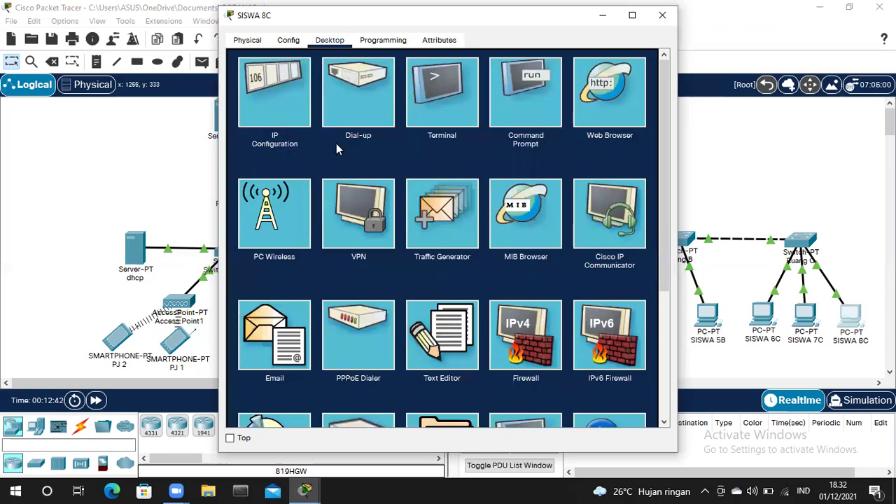
click(417, 134)
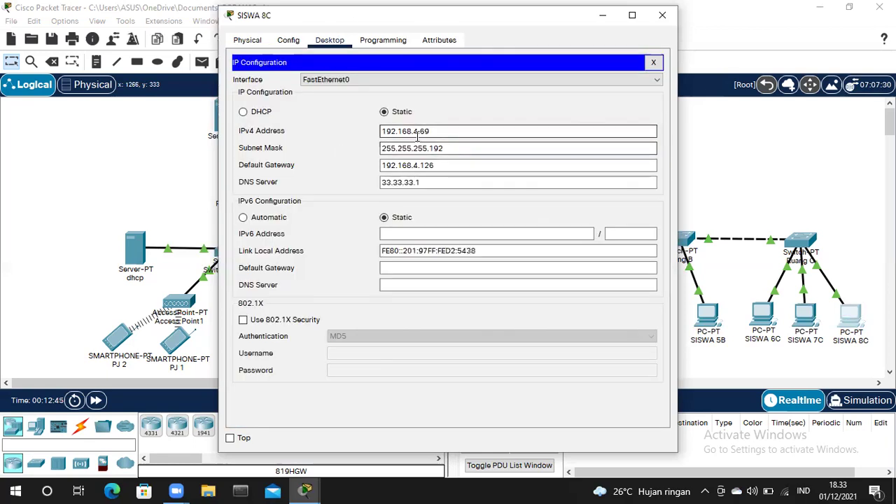
click(442, 143)
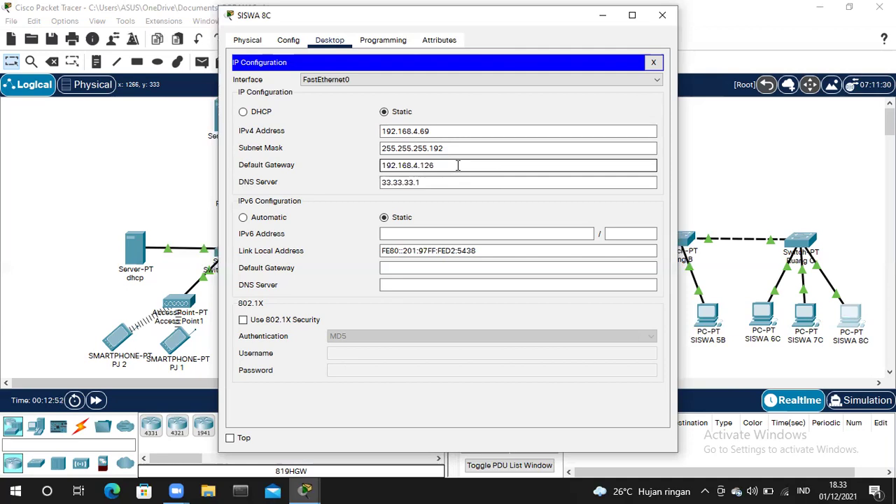
click(421, 182)
click(662, 14)
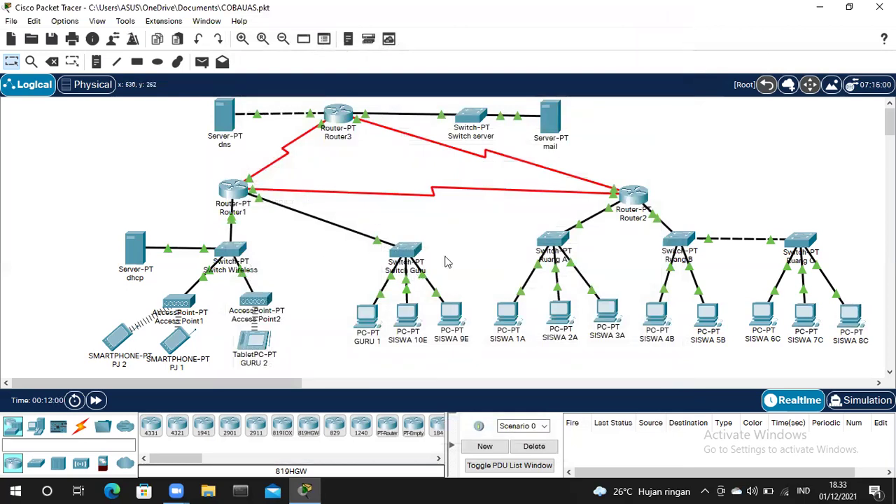
- Review GURU 1's IP configuration and close its window
mouse_move(448, 260)
click(367, 316)
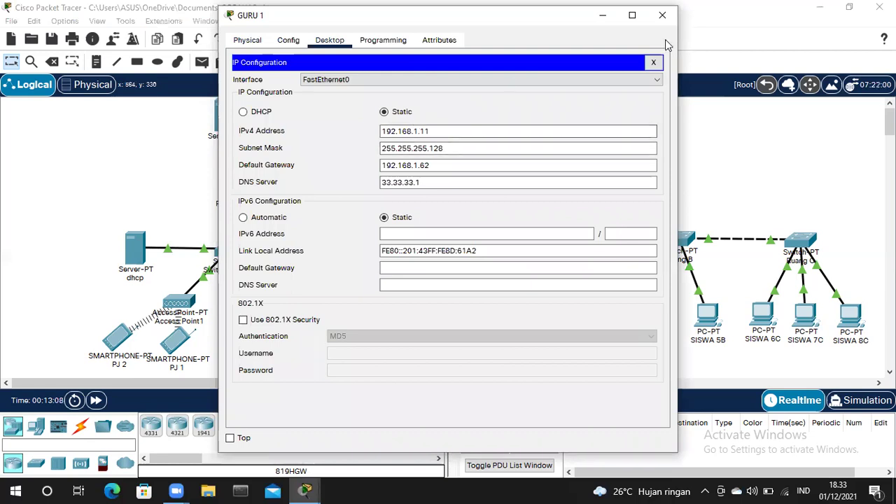
key(alt+F4)
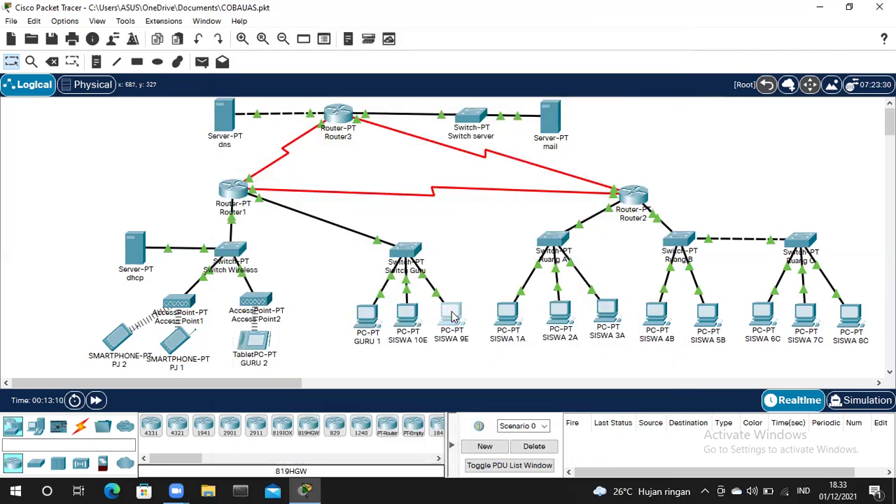
- Check SISWA 9E's mask 255.255.255.128 and gateway 192.168.1.62
click(440, 316)
click(334, 42)
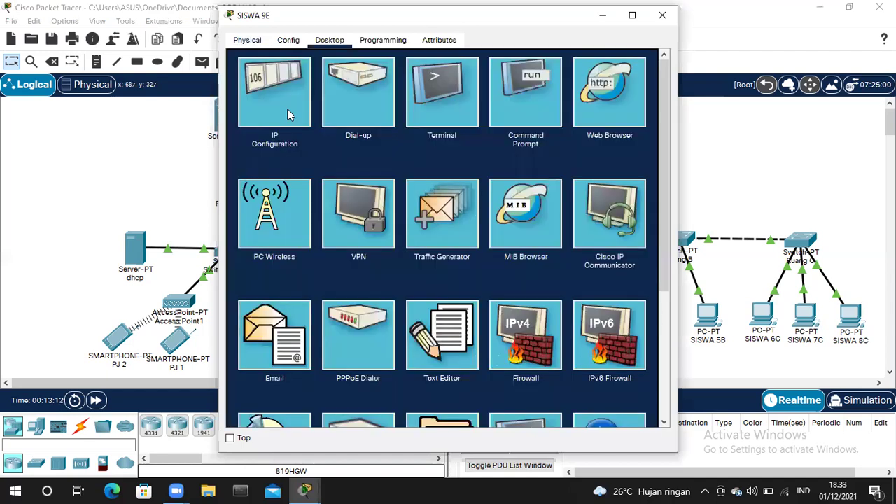
click(288, 109)
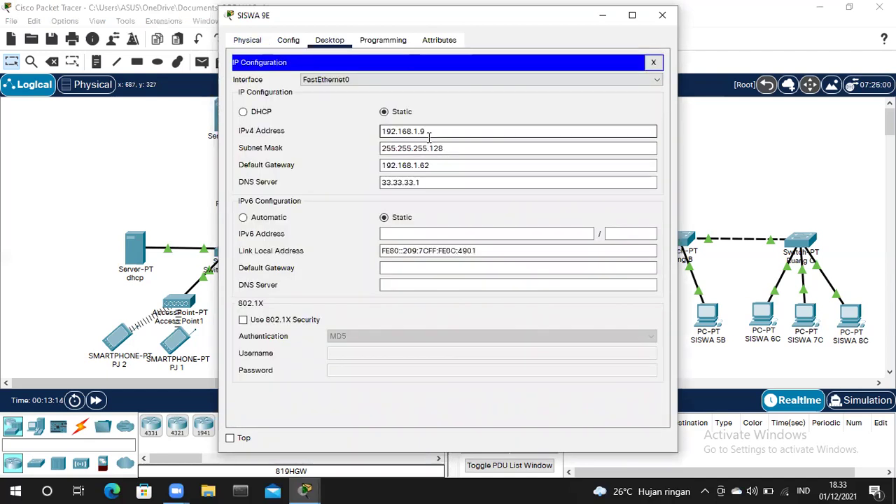
click(453, 148)
click(453, 148)
click(440, 165)
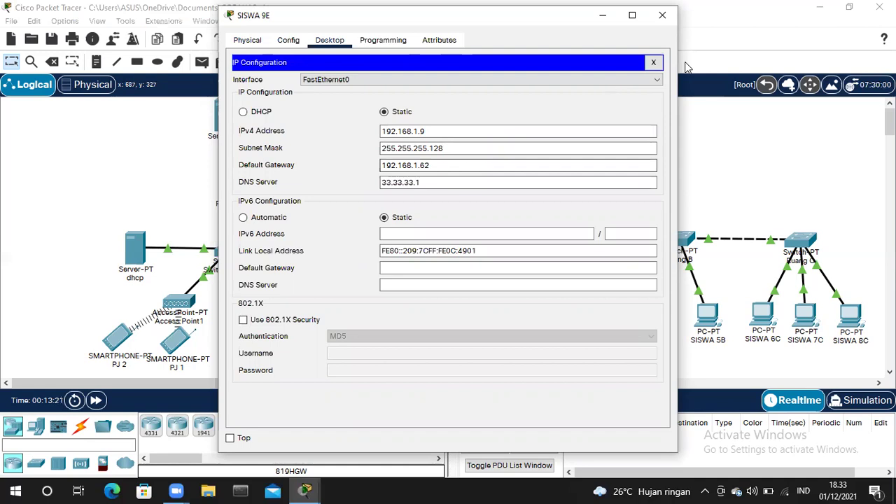
click(662, 15)
- Verify SISWA 10E has 192.168.1.10, mask 255.255.255.128, gateway 192.168.1.62, DNS 33.33.33.1
click(411, 318)
click(326, 42)
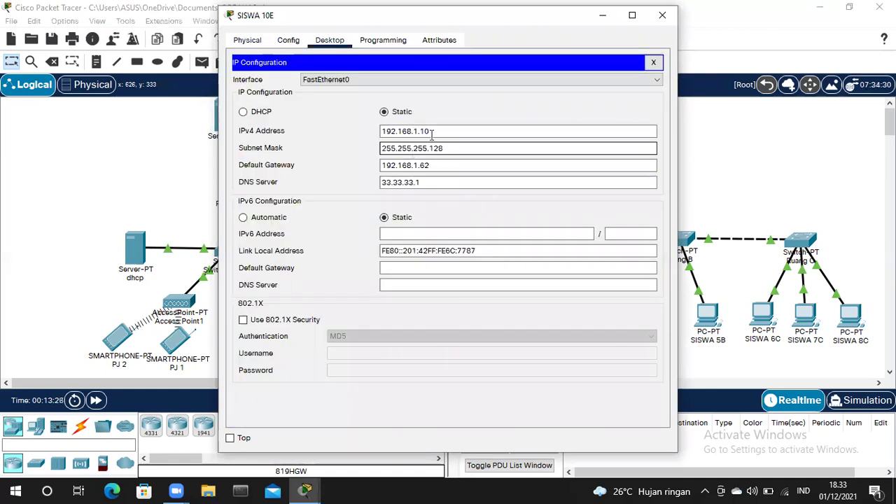
click(432, 133)
click(451, 151)
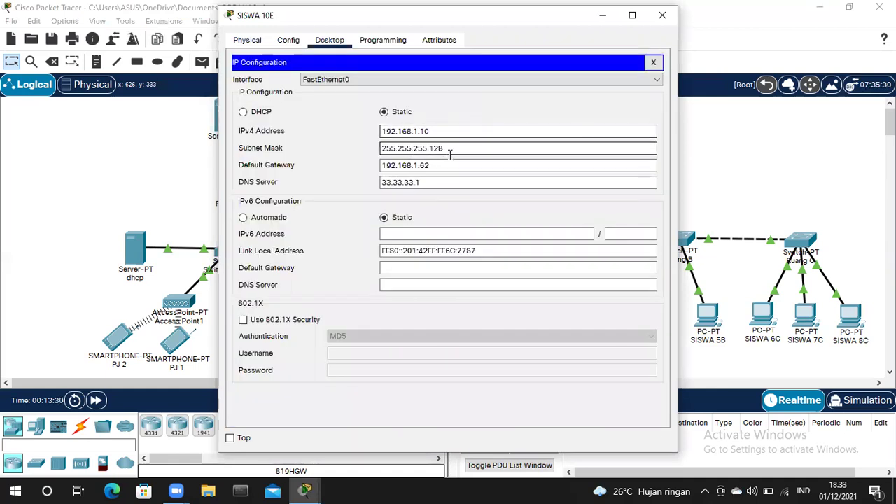
click(452, 165)
click(427, 184)
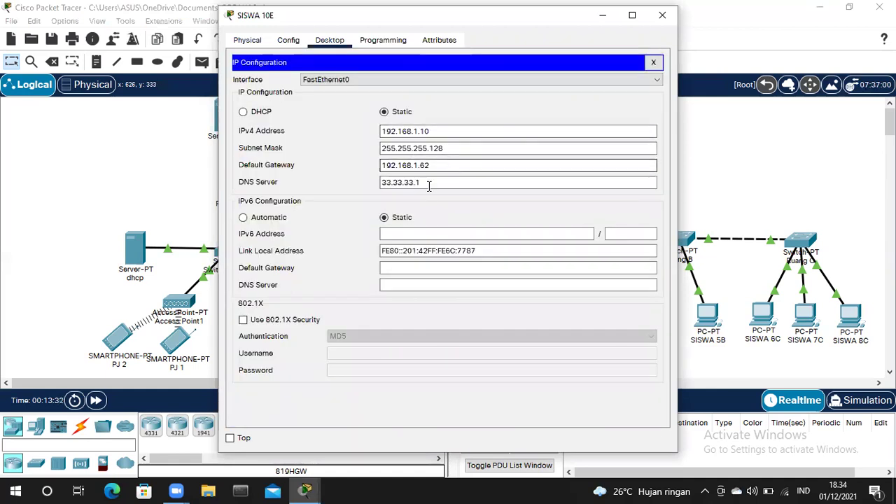
click(662, 15)
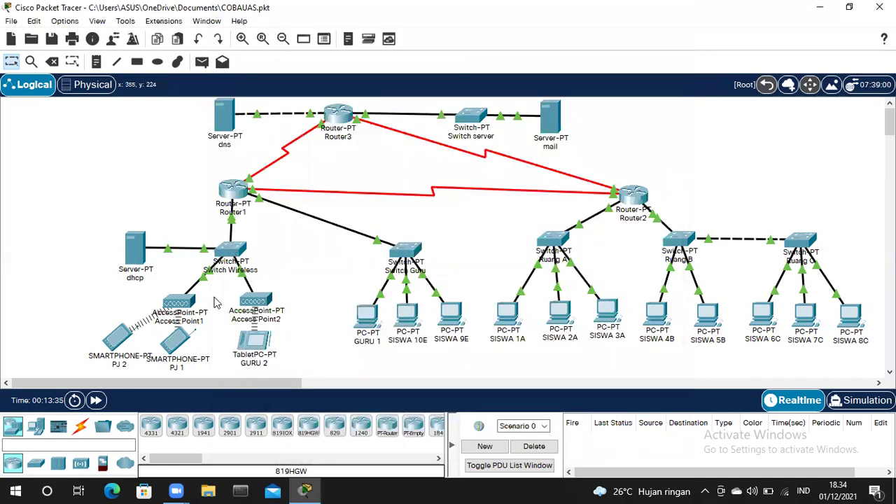
- Check Access Point1's Port 1 broadcasts Default11 with WPA2-PSK/AES
click(187, 303)
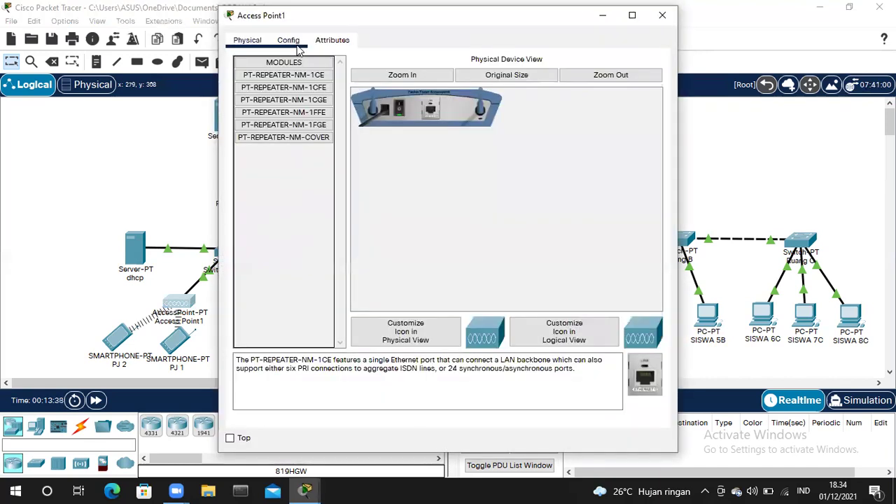
click(296, 42)
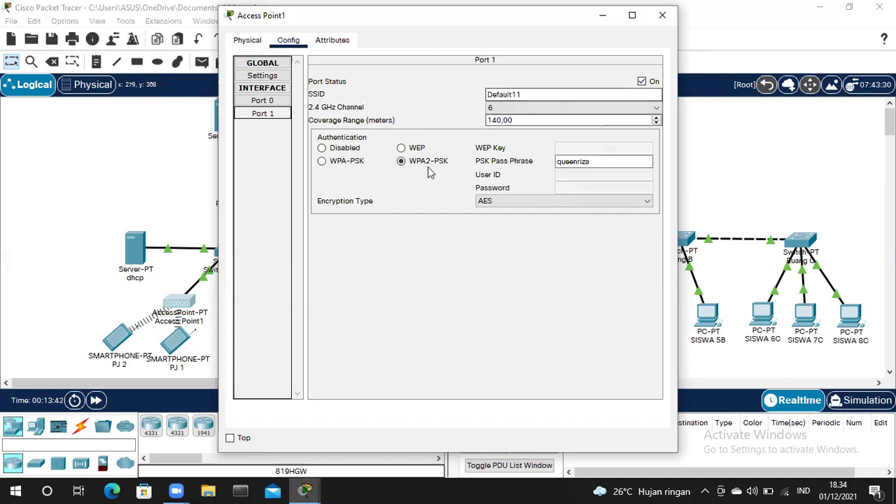
click(581, 168)
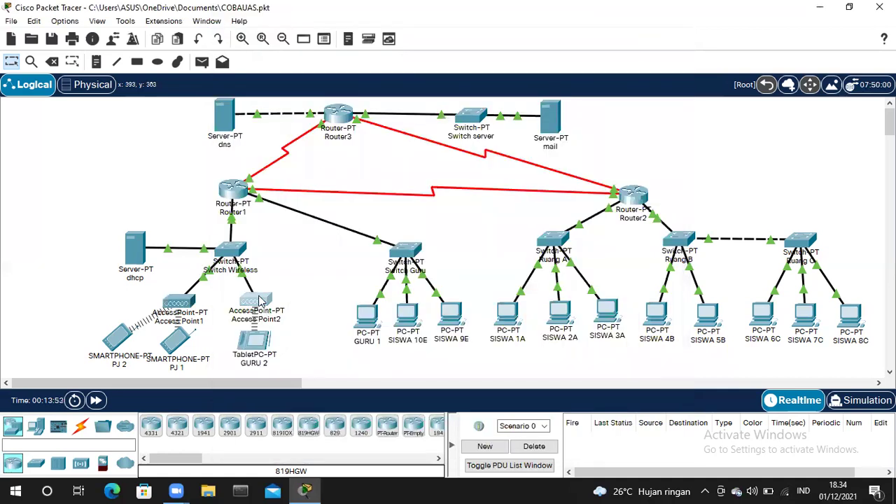
- Confirm Access Point2's Port 1 broadcasts the unsecured SSID Default22
double_click(261, 303)
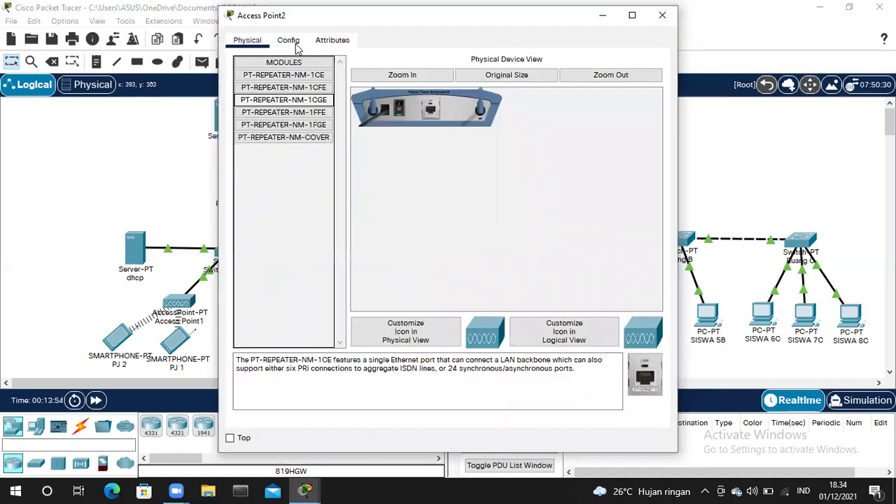
click(293, 42)
click(278, 113)
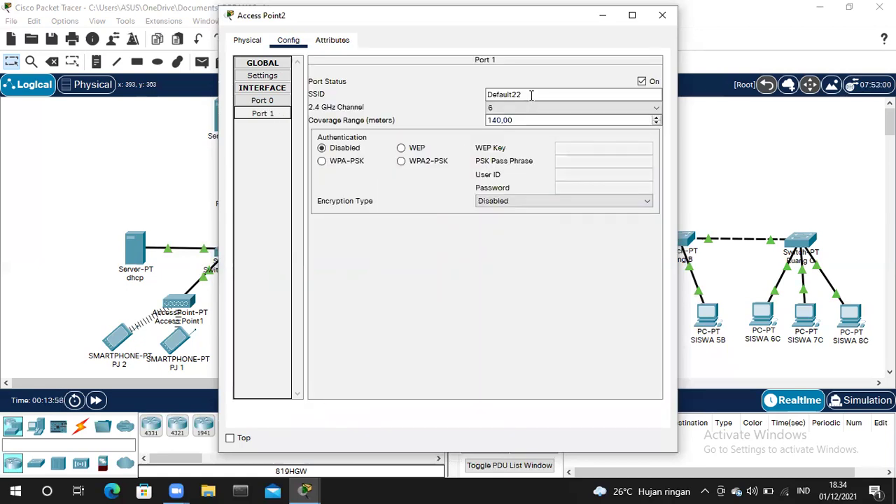
click(662, 15)
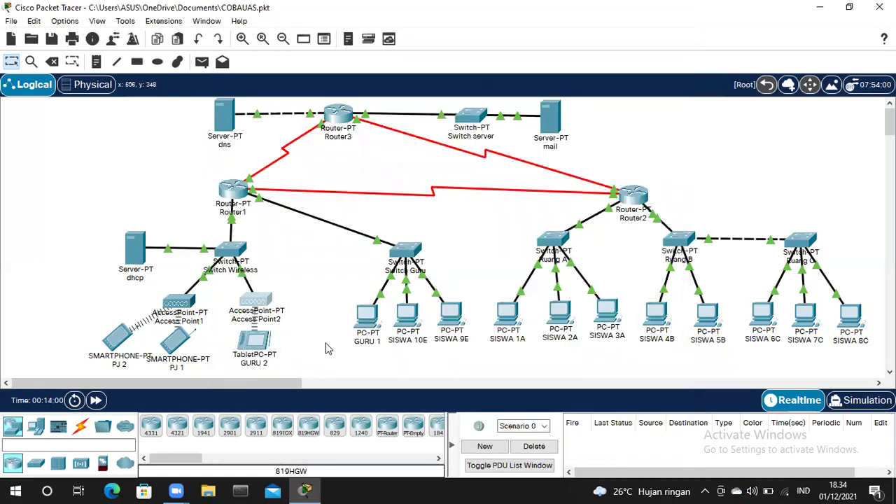
click(248, 344)
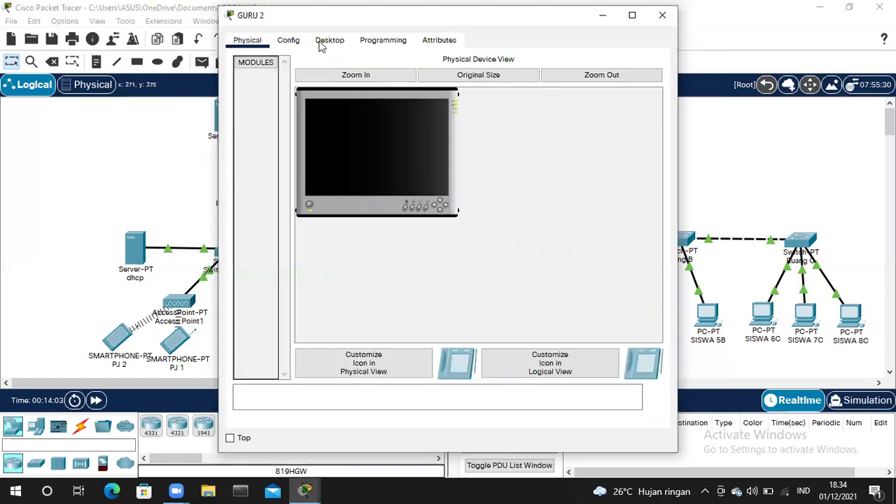
- Confirm GURU 2's Wireless0 joins Default22 and receives a DHCP address
click(297, 42)
click(294, 113)
click(538, 119)
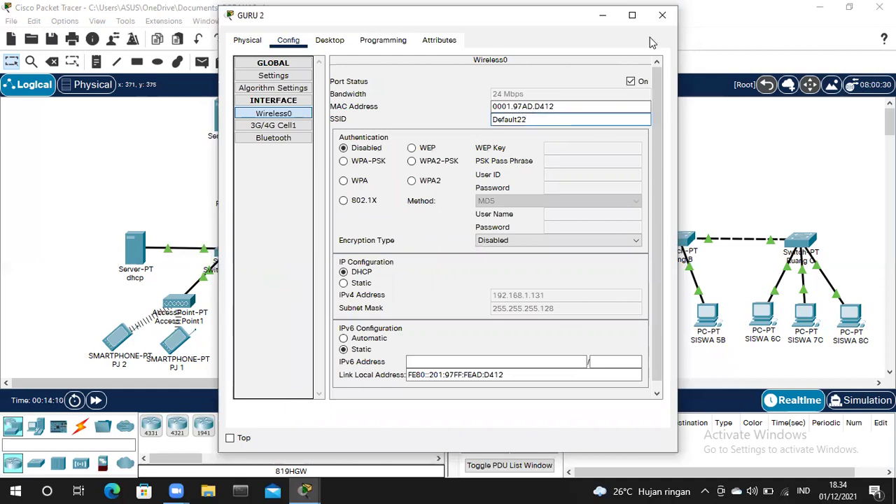
click(661, 15)
- Confirm PJ 1 joins Default11 via WPA2-PSK/AES with DHCP address 192.168.1.129
click(176, 343)
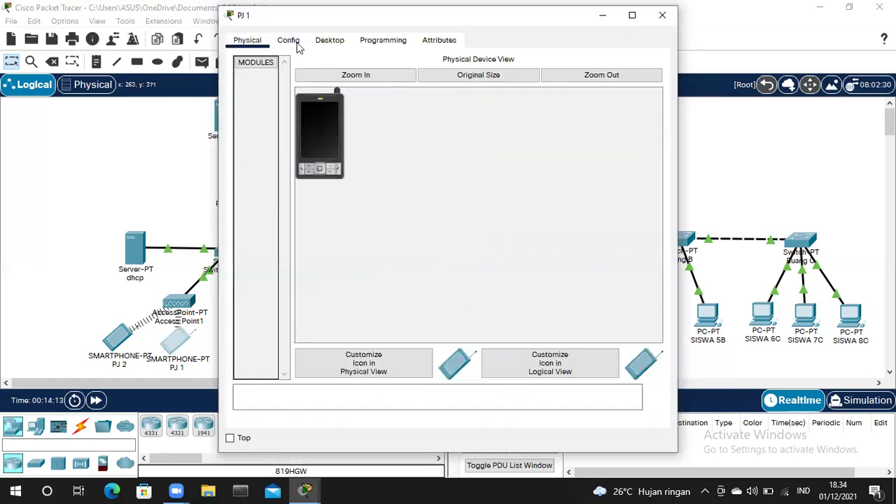
click(290, 42)
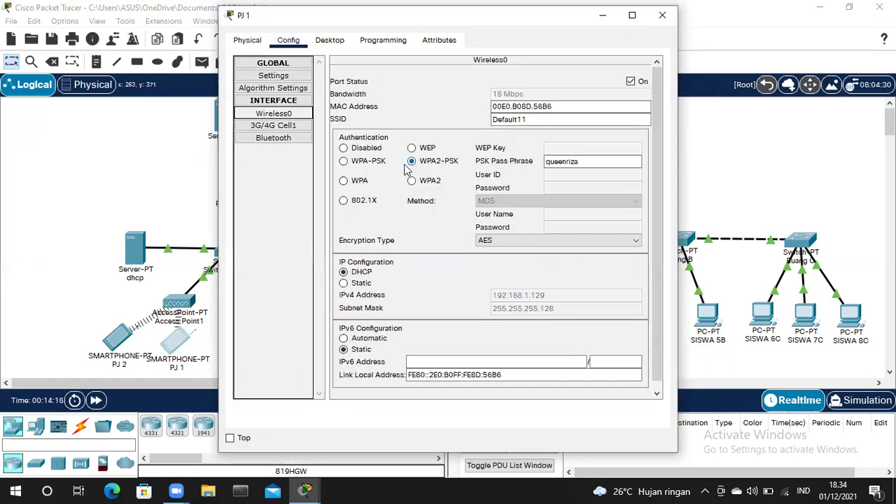
click(543, 120)
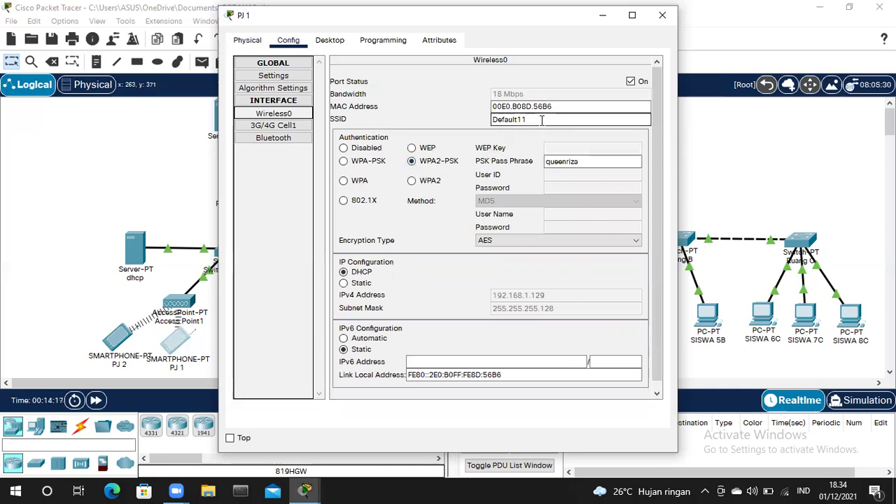
click(557, 164)
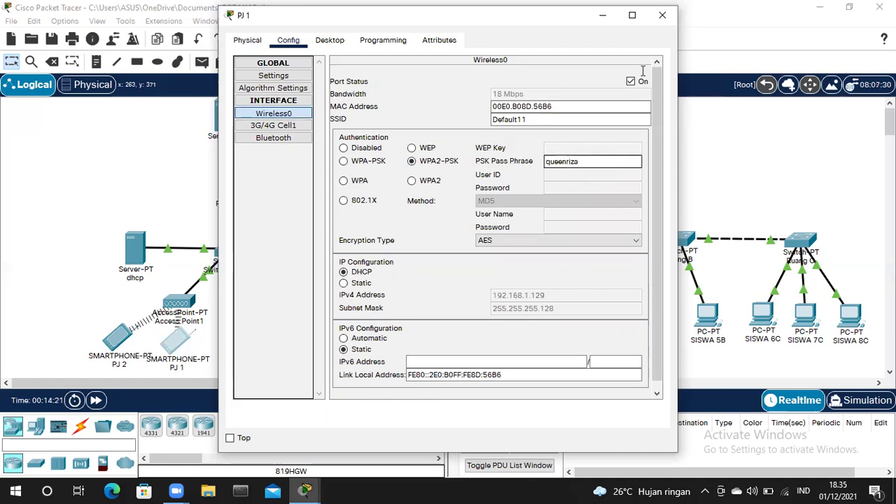
click(662, 15)
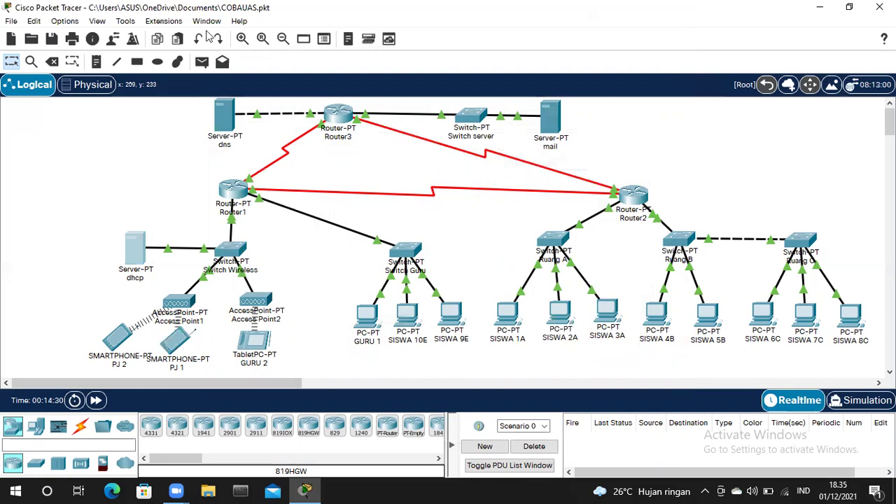
click(143, 252)
- Check the dhcp server's static address 192.168.1.253, subnet mask and default gateway
click(288, 40)
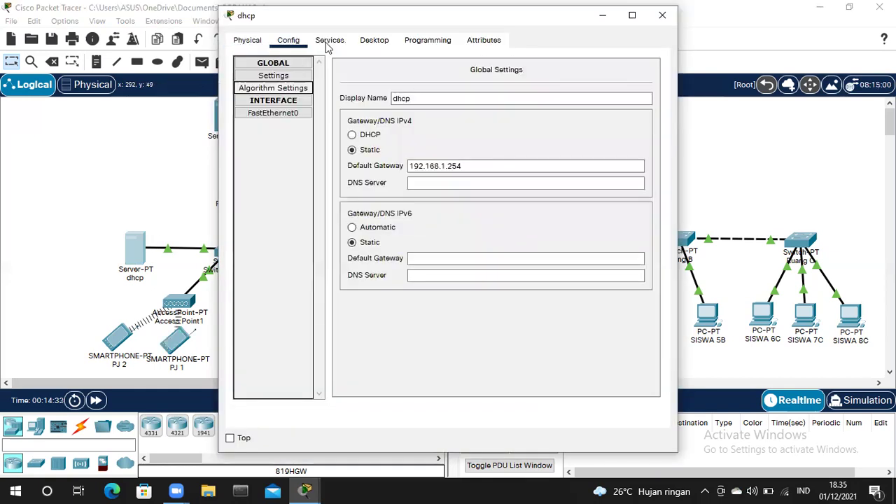
click(328, 42)
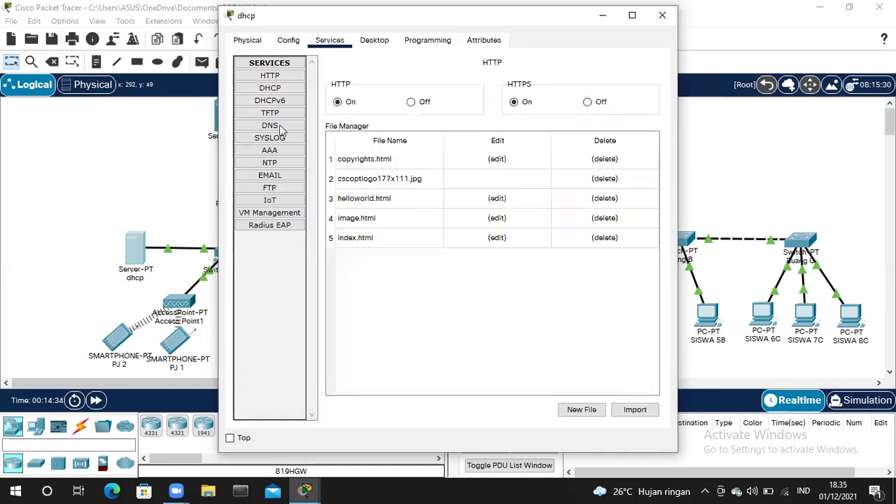
click(283, 89)
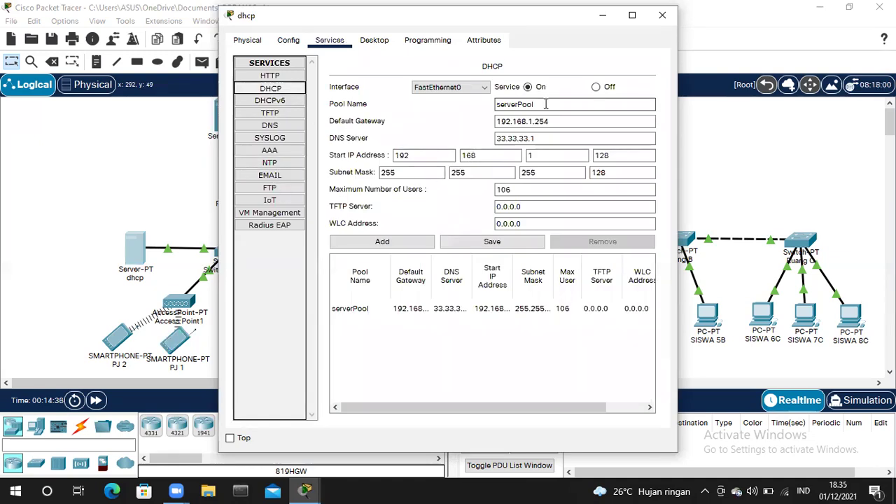
click(374, 40)
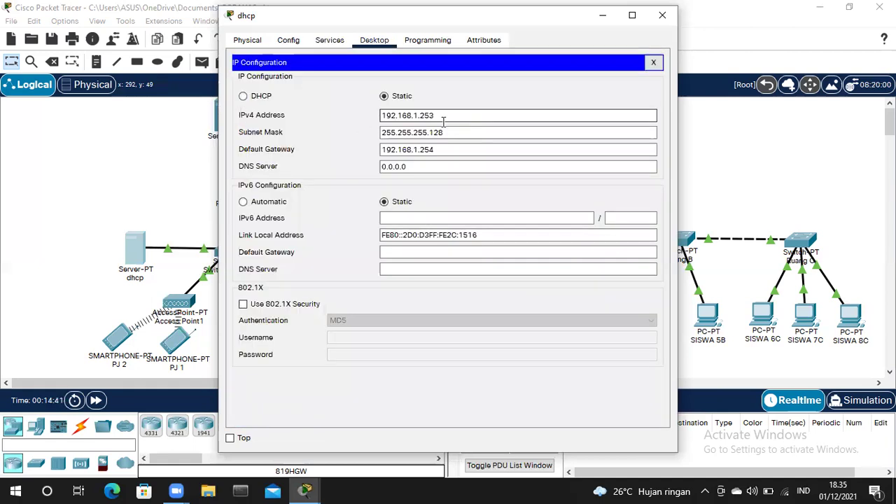
click(462, 138)
click(450, 149)
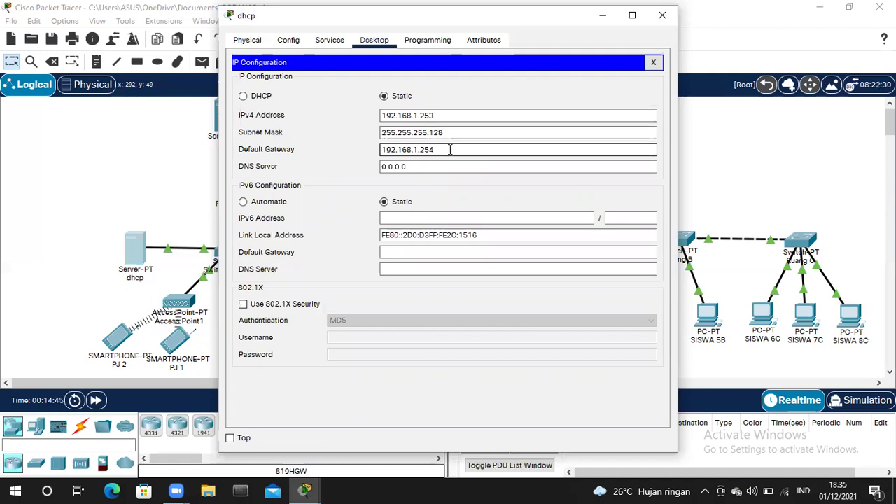
- Inspect serverPool: start 192.168.1.128, mask 255.255.255.128, gateway 192.168.1.254
click(332, 42)
click(404, 312)
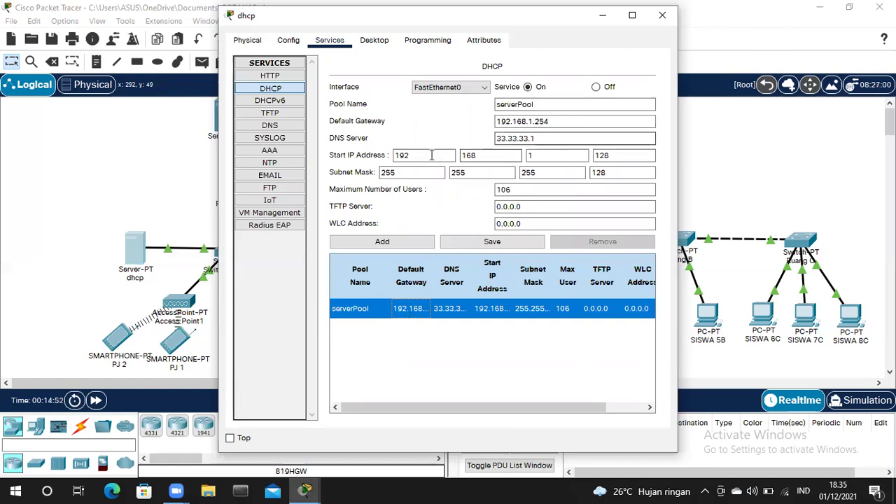
click(628, 157)
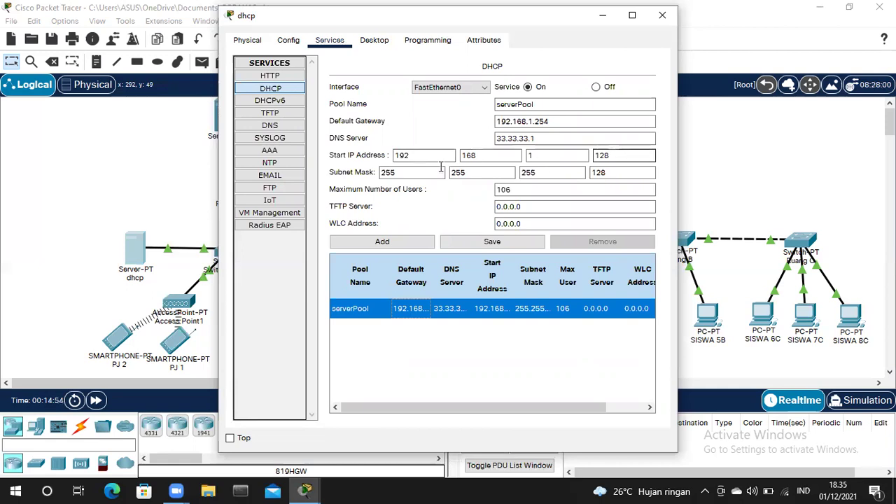
click(432, 170)
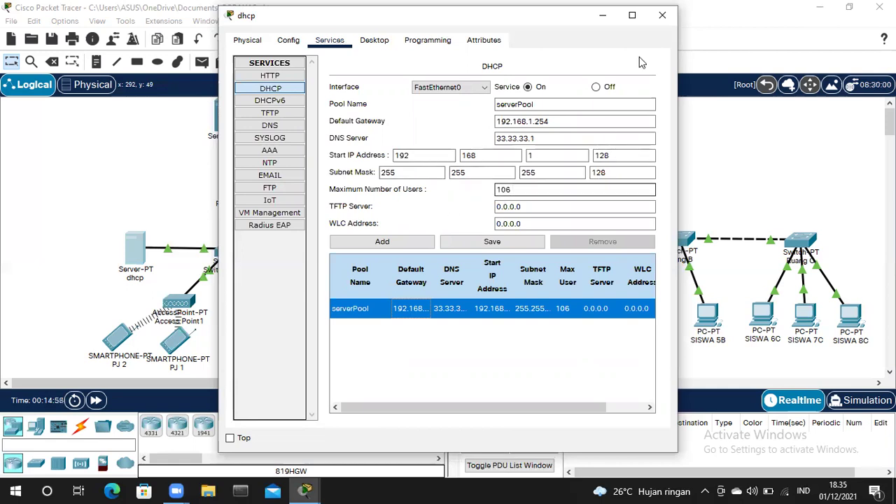
click(663, 15)
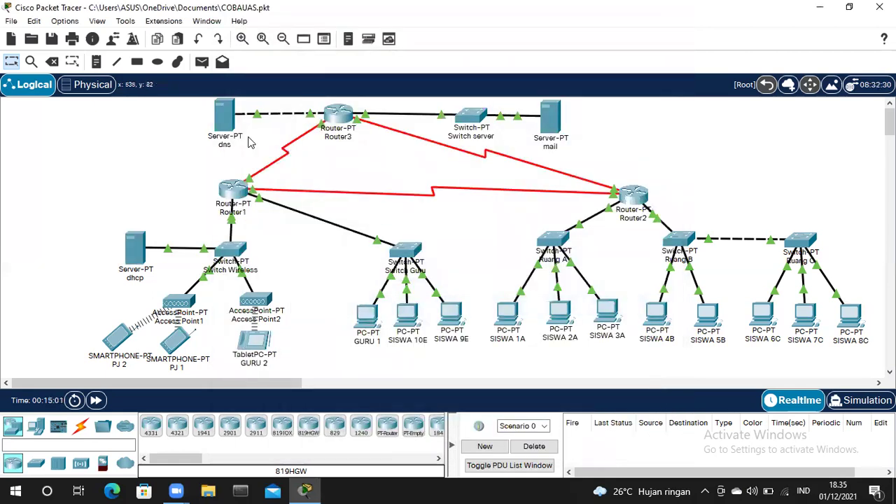
- Review Router1's FastEthernet0/0, FastEthernet1/0, Serial2/0 and Serial3/0 addressing
click(236, 191)
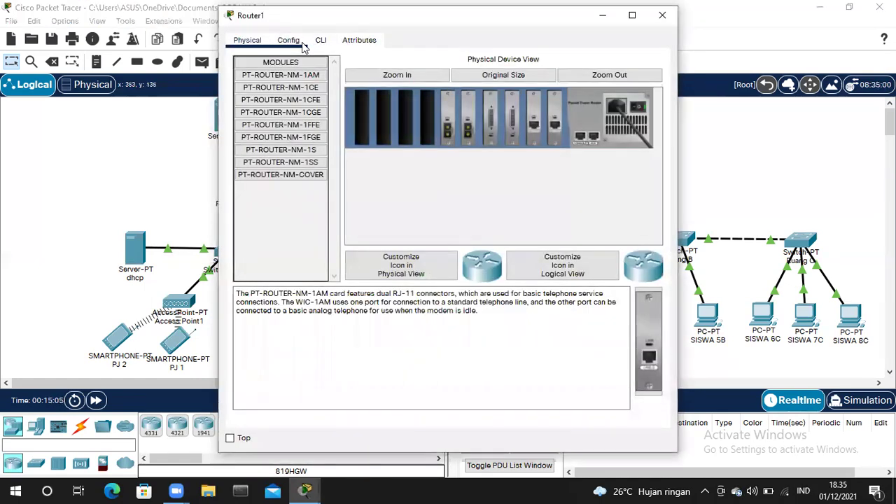
click(303, 44)
click(294, 162)
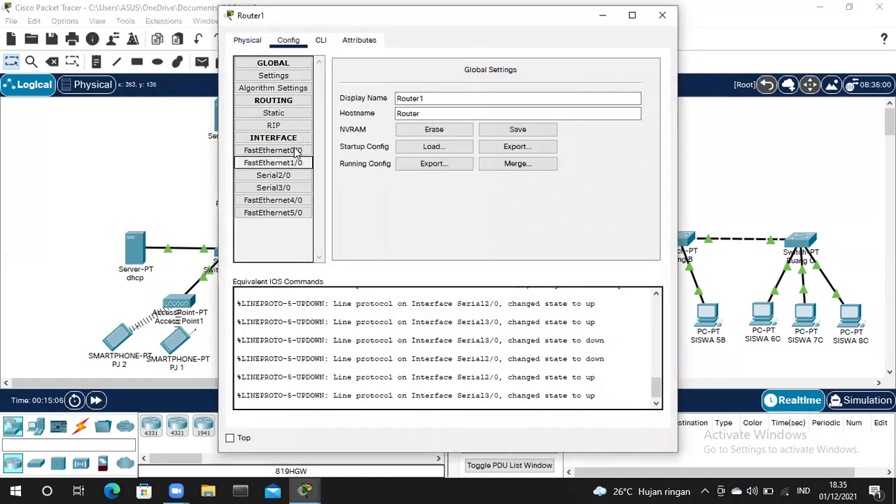
click(295, 151)
click(571, 150)
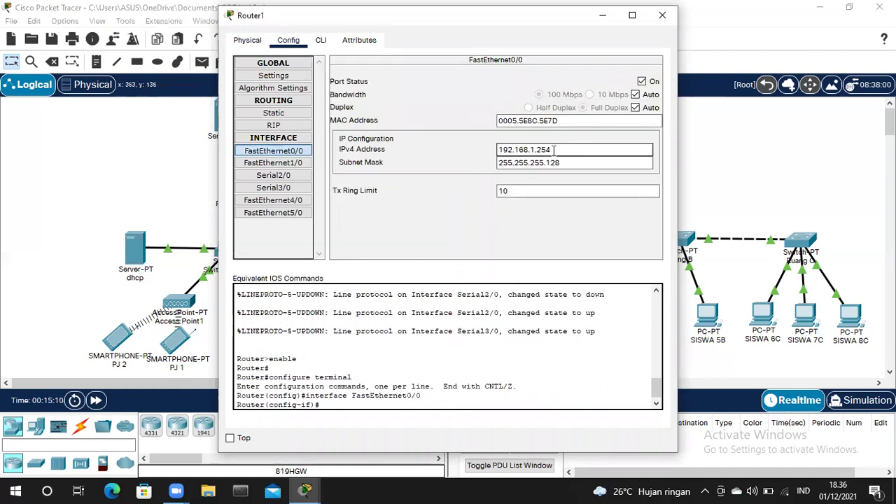
click(581, 163)
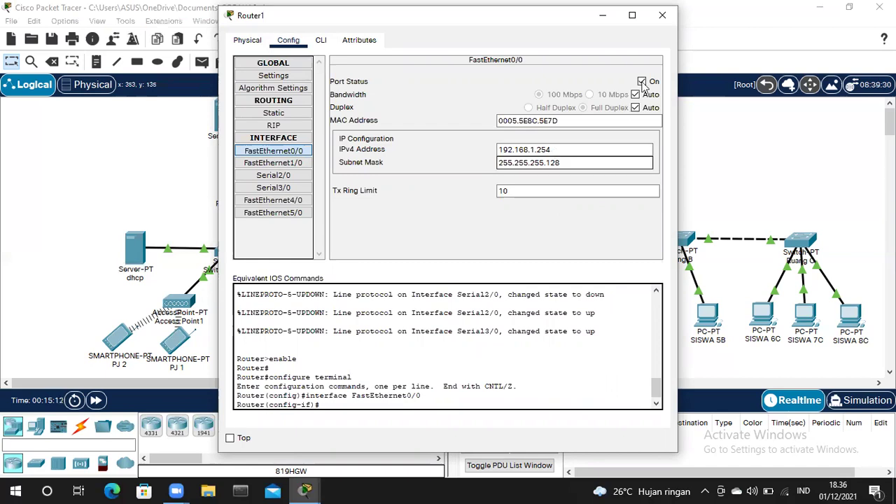
click(306, 169)
click(564, 150)
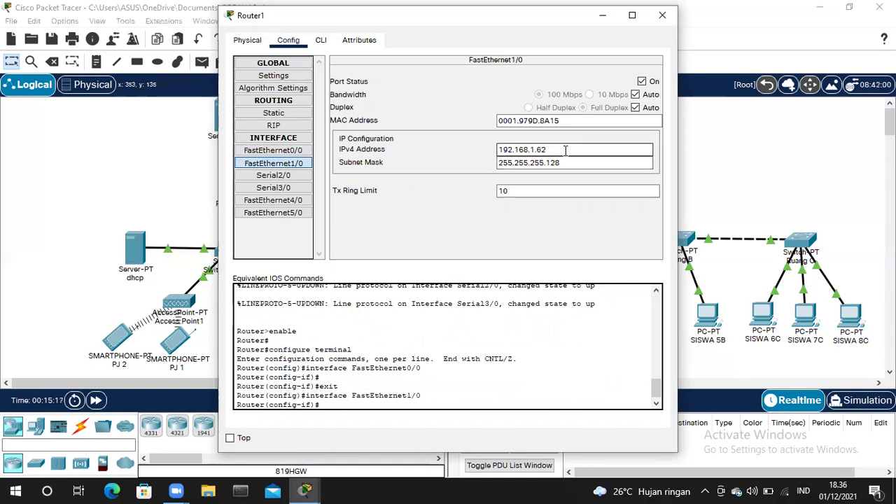
click(295, 178)
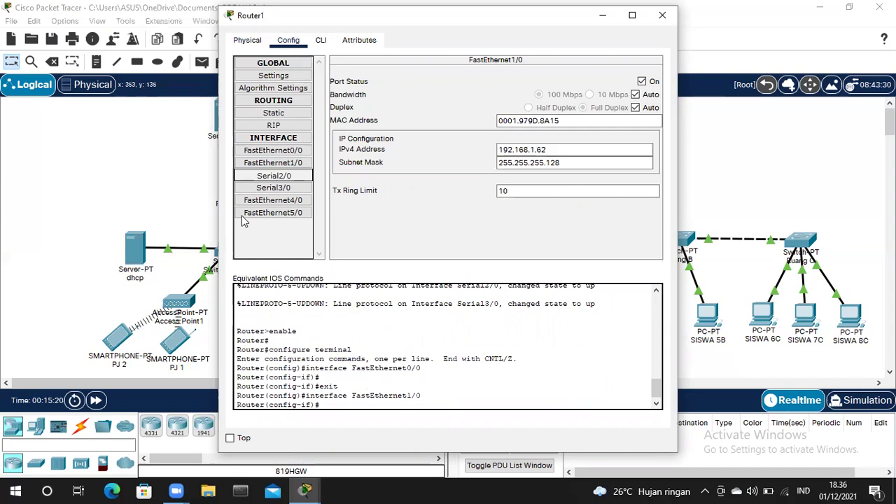
click(285, 193)
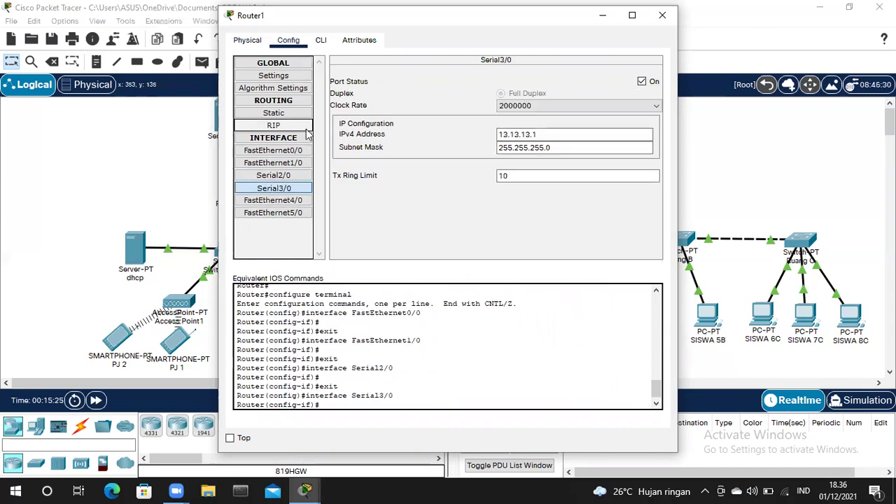
- Check Router1's RIP networks 12.0.0.0, 13.0.0.0, 192.168.1.0, 192.168.4.0 and its CLI log
click(298, 127)
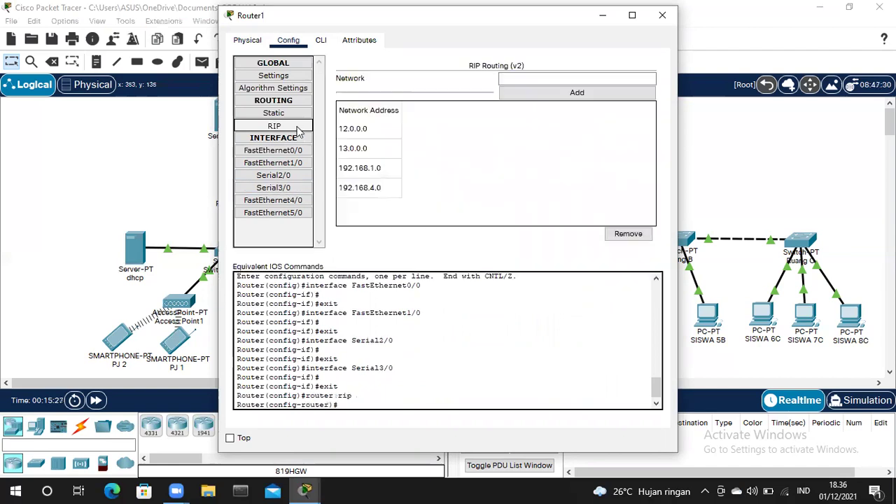
click(376, 171)
click(388, 190)
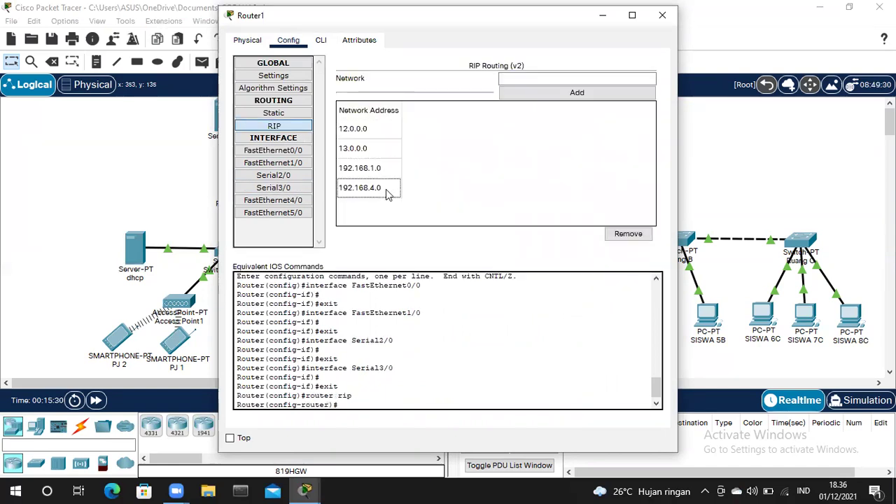
click(323, 42)
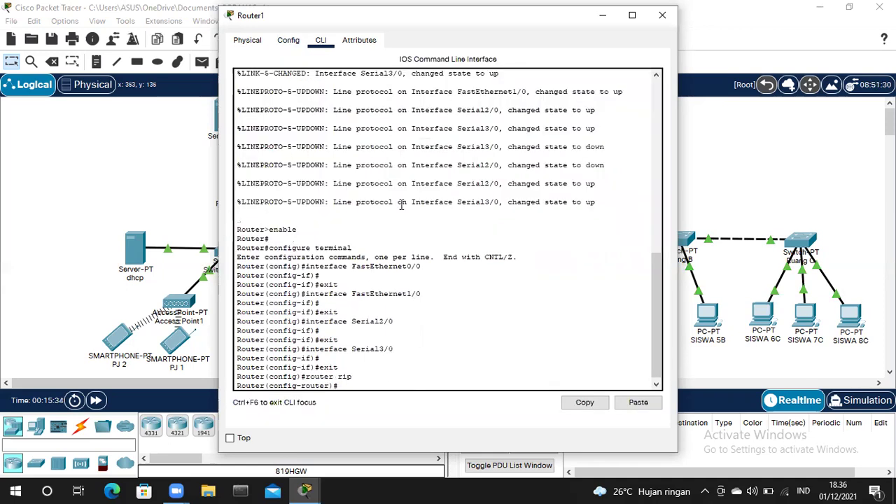
click(662, 14)
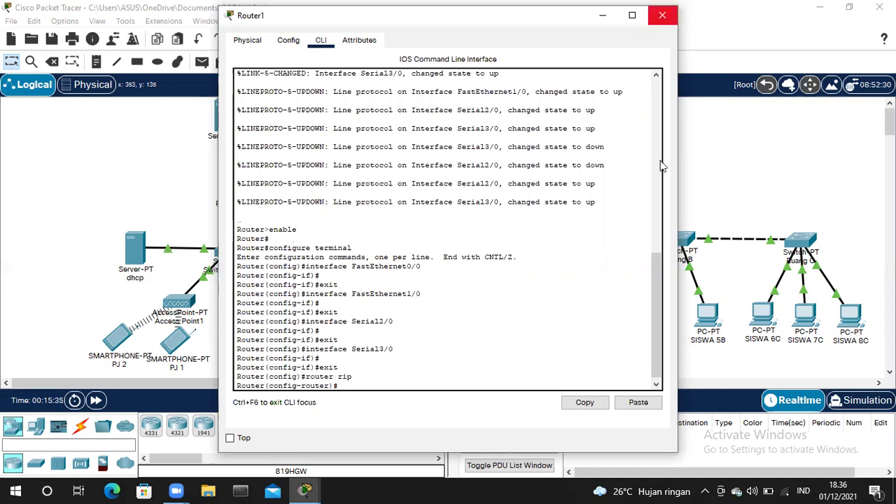
- Inspect Router2's four interfaces and RIP networks 12.0.0.0, 23.0.0.0, 192.168.1.0, 192.168.4.0
click(634, 196)
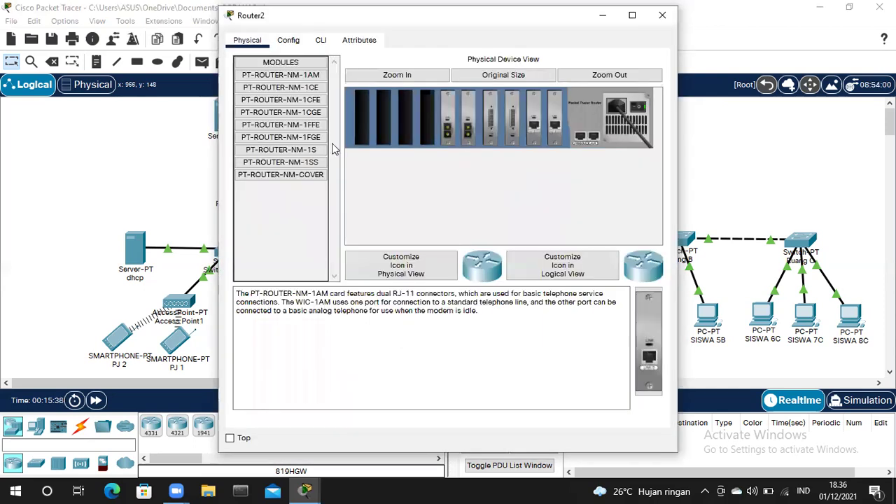
key(ctrl+Tab)
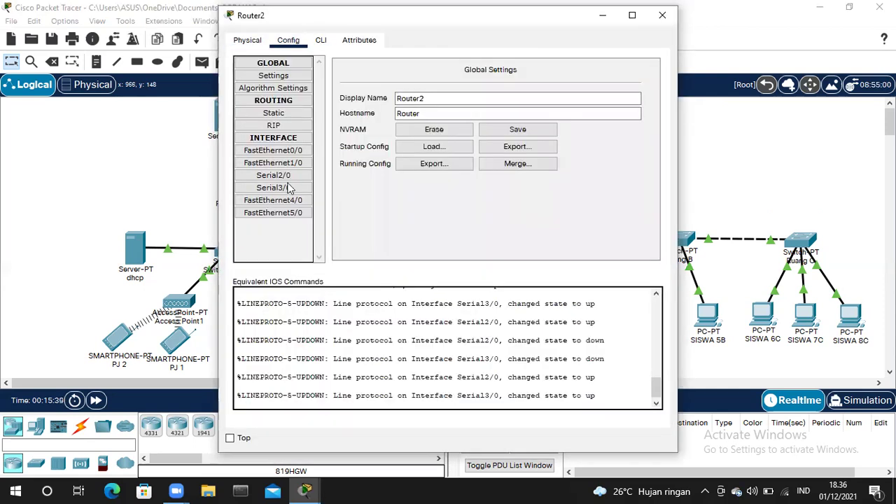
click(277, 151)
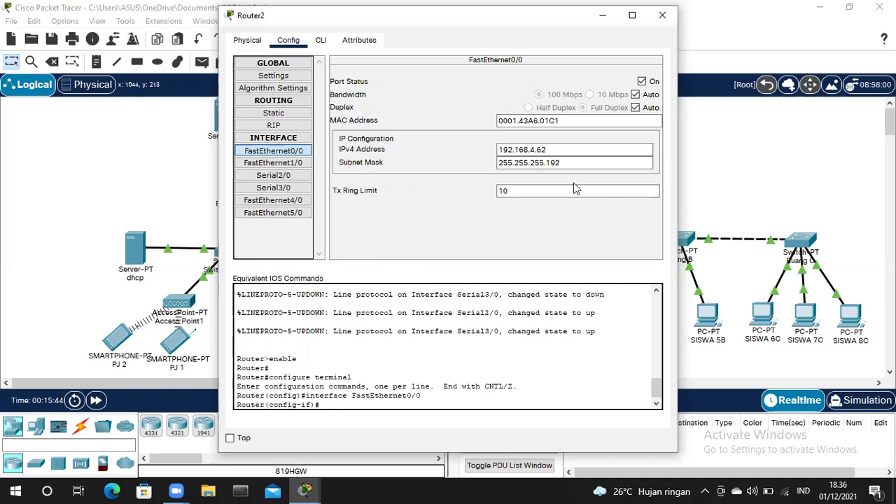
click(283, 165)
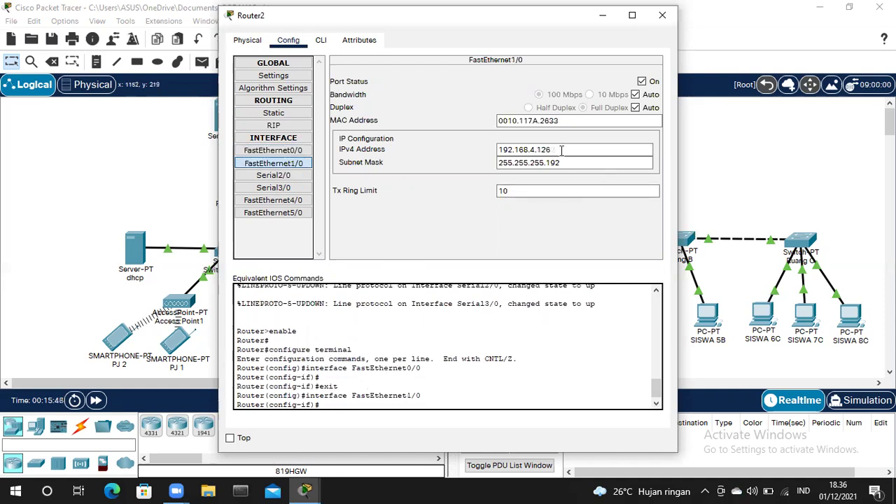
click(263, 176)
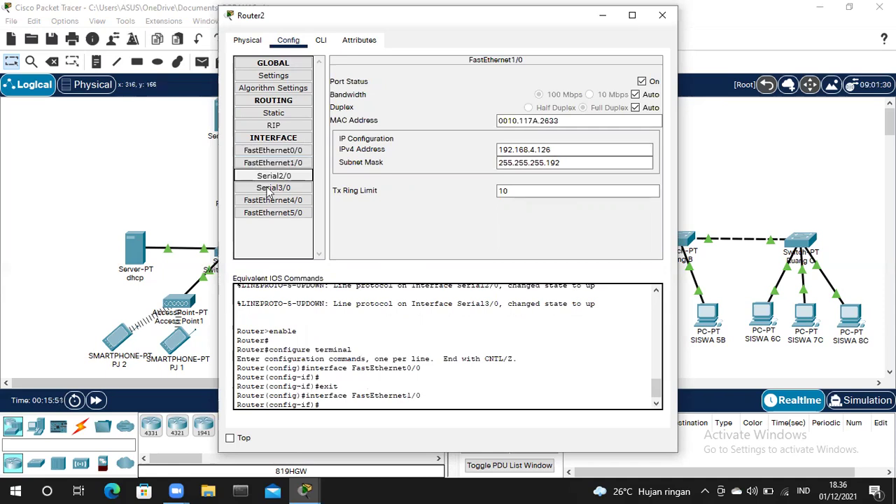
click(279, 189)
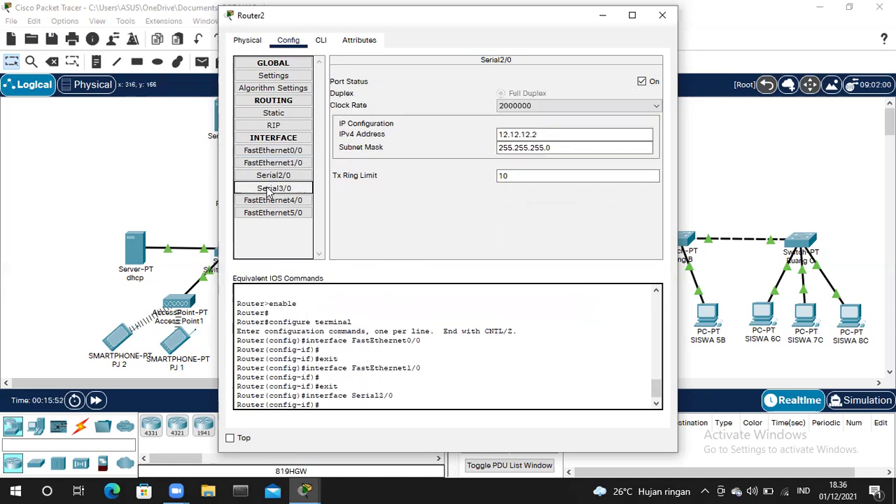
click(272, 126)
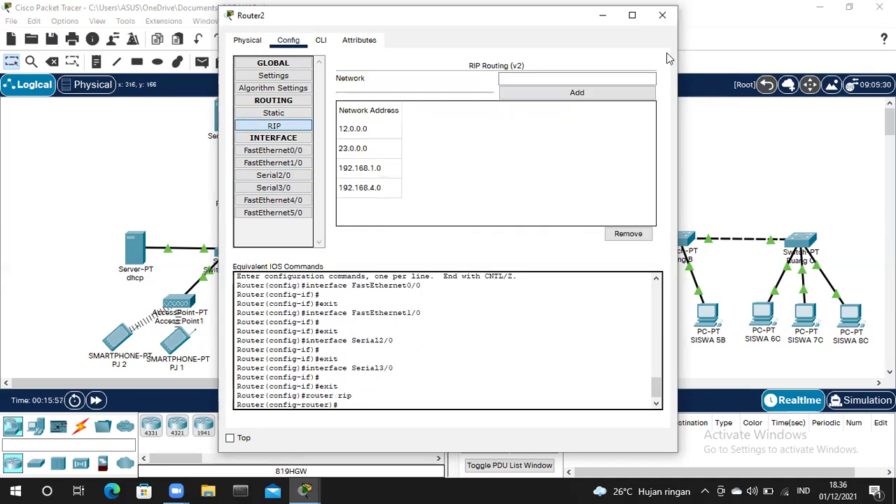
click(662, 15)
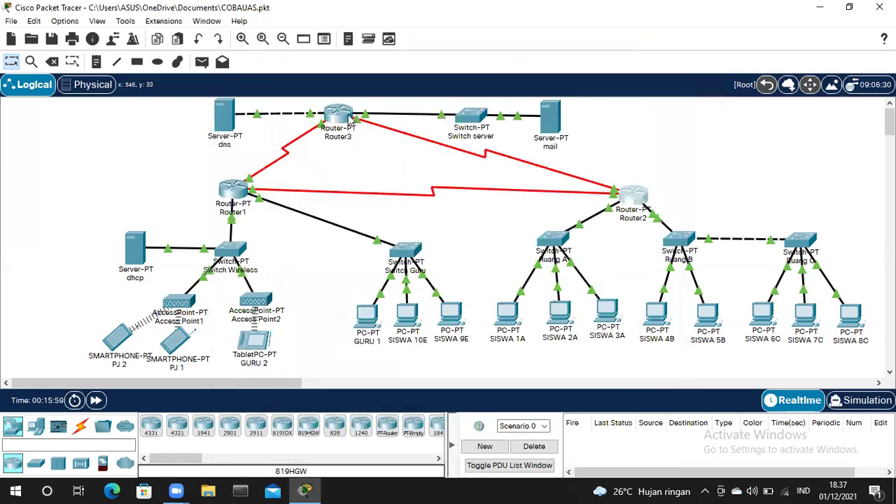
- Review Router3's FastEthernet0/0, FastEthernet1/0, Serial2/0 and Serial3/0 settings
click(350, 119)
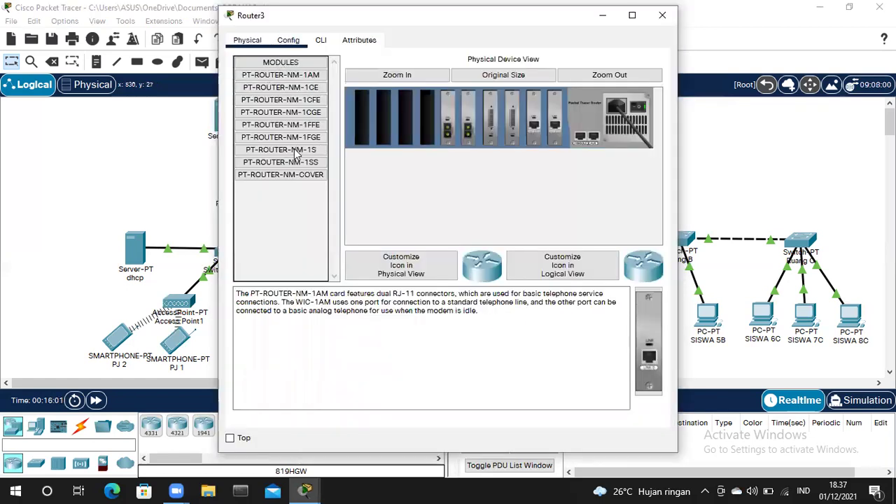
click(295, 152)
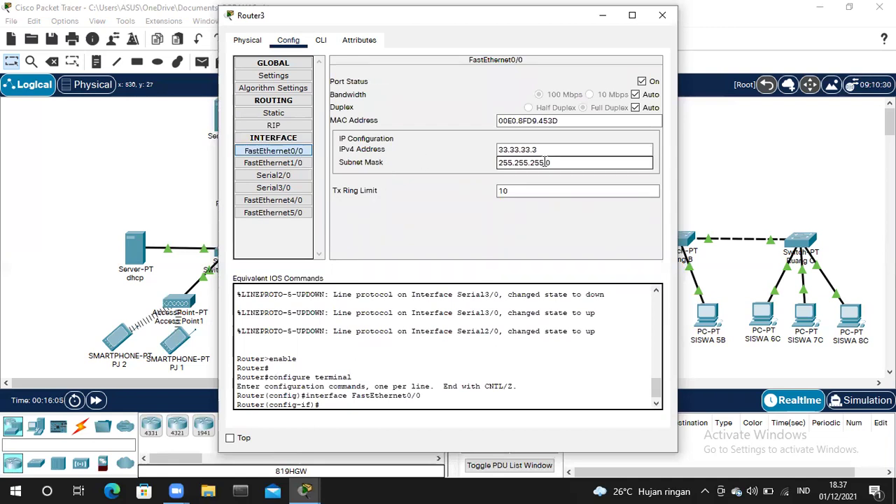
click(301, 163)
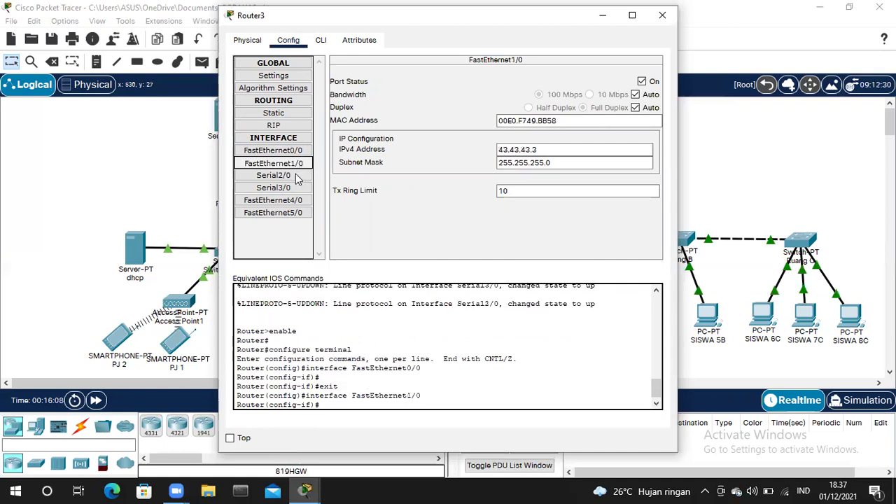
click(297, 177)
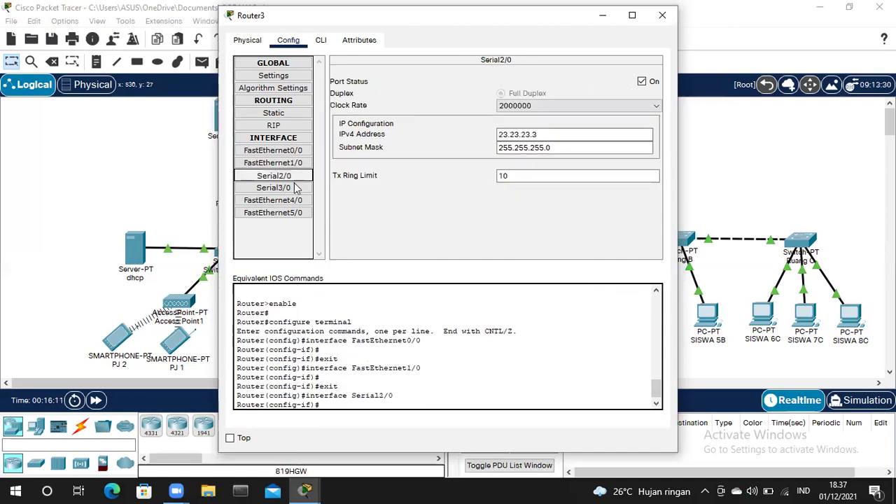
click(295, 189)
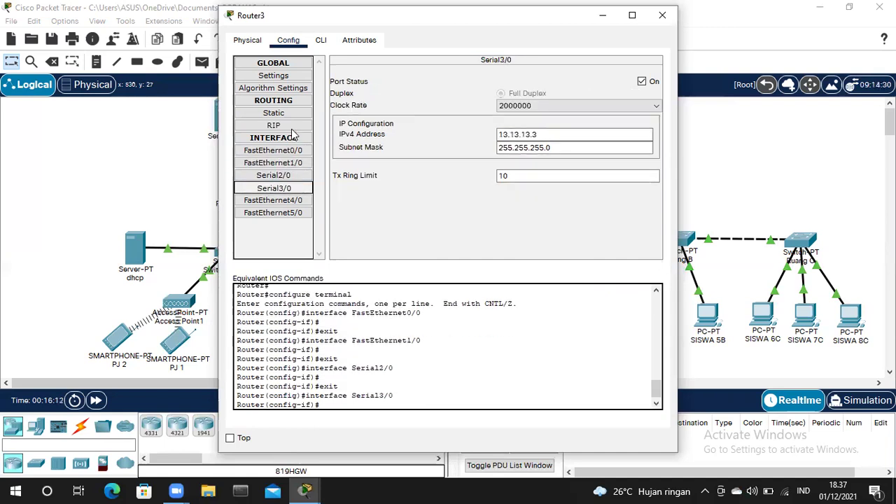
- Check Router3's RIP networks 13.0.0.0, 33.0.0.0, 43.0.0.0, 192.168.1.0, 192.168.4.0 and its CLI
click(293, 126)
click(373, 134)
click(369, 172)
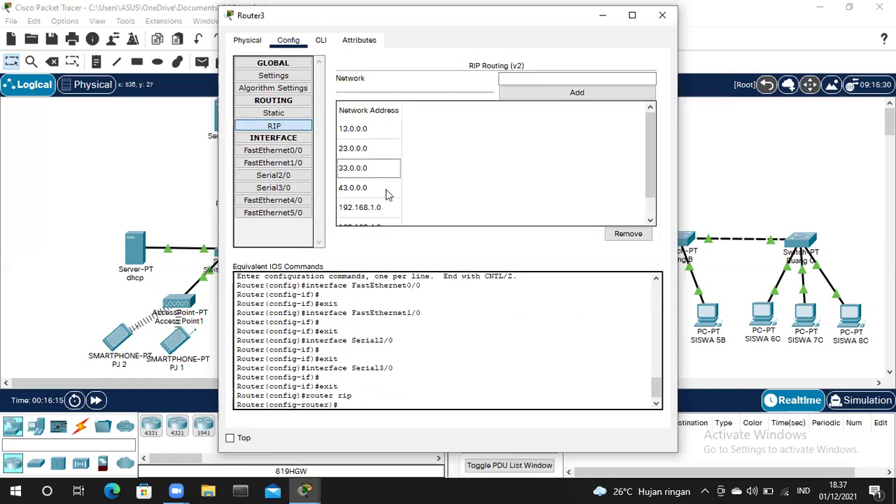
click(383, 191)
click(384, 202)
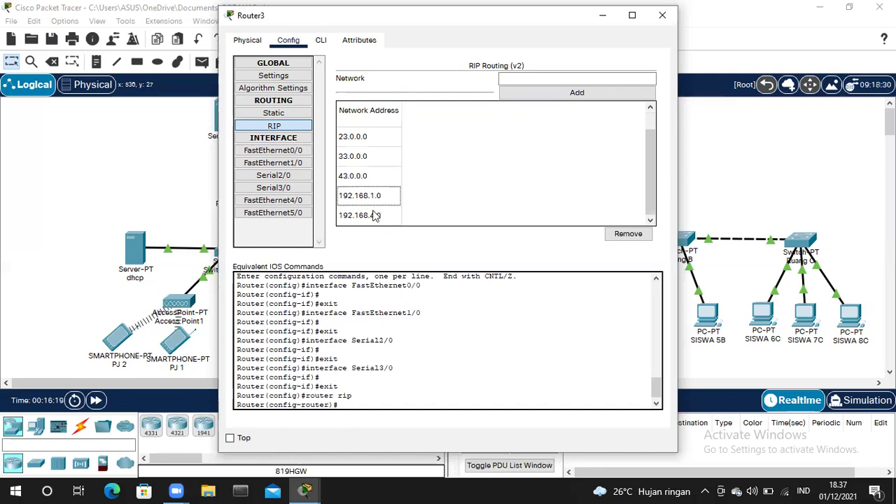
click(390, 212)
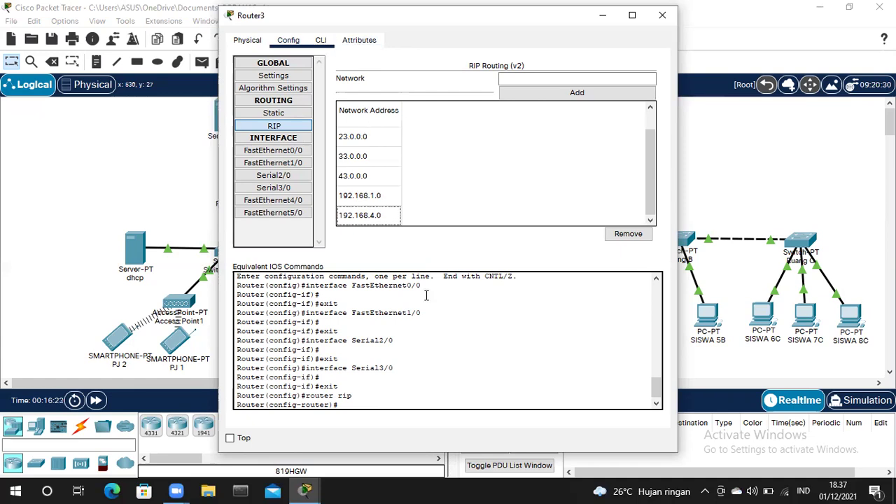
click(321, 40)
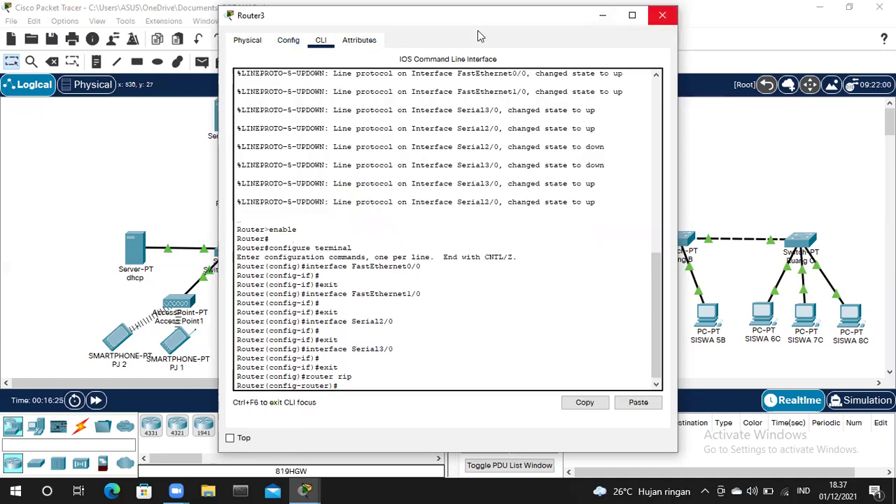
click(663, 15)
click(224, 118)
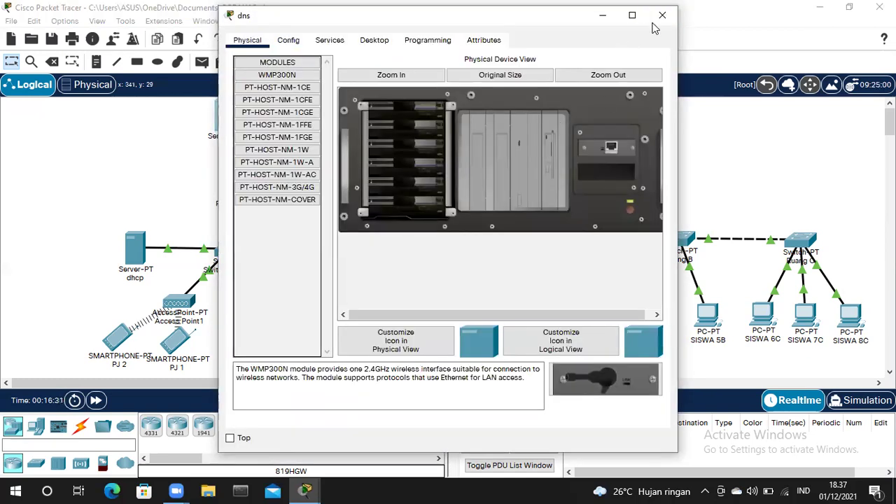
- Check the mail server's static IP 43.43.43.4, subnet mask and default gateway
click(662, 14)
click(552, 113)
click(367, 44)
click(302, 80)
click(426, 115)
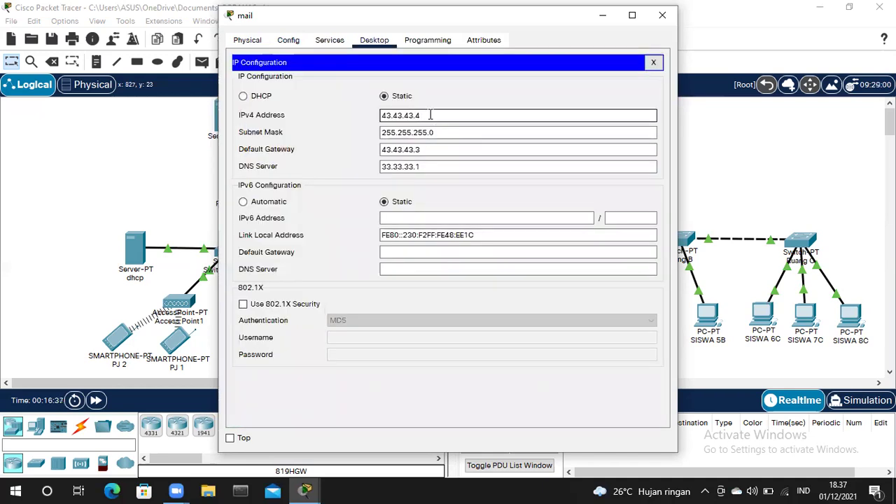
click(439, 132)
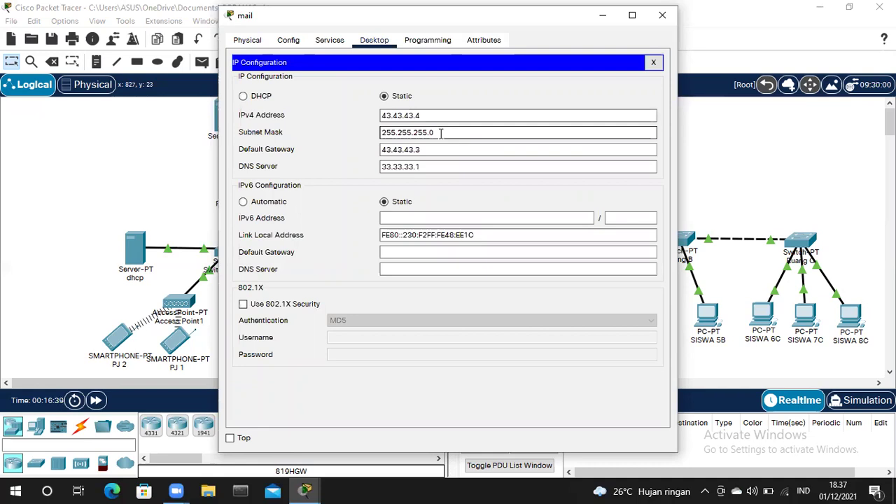
click(433, 147)
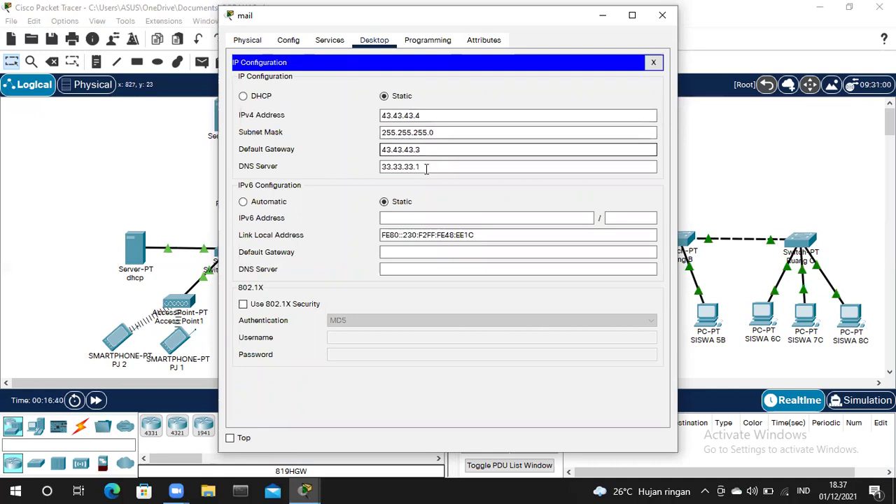
key(Tab)
key(Tab)
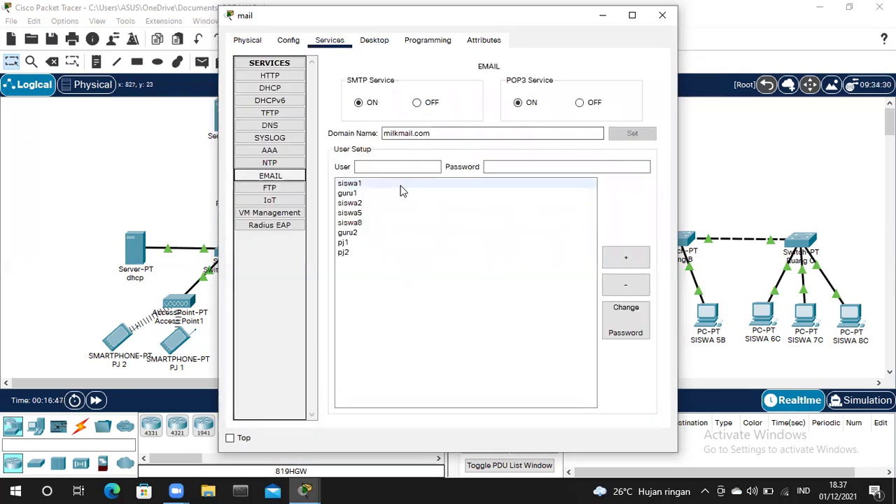
- Check each student, teacher and staff account on the milkmail.com mail server, then close its window
click(435, 134)
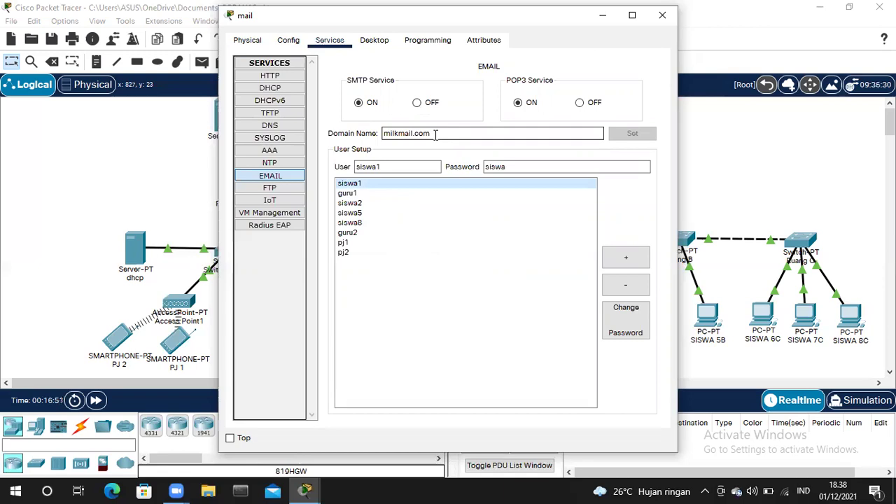
click(402, 164)
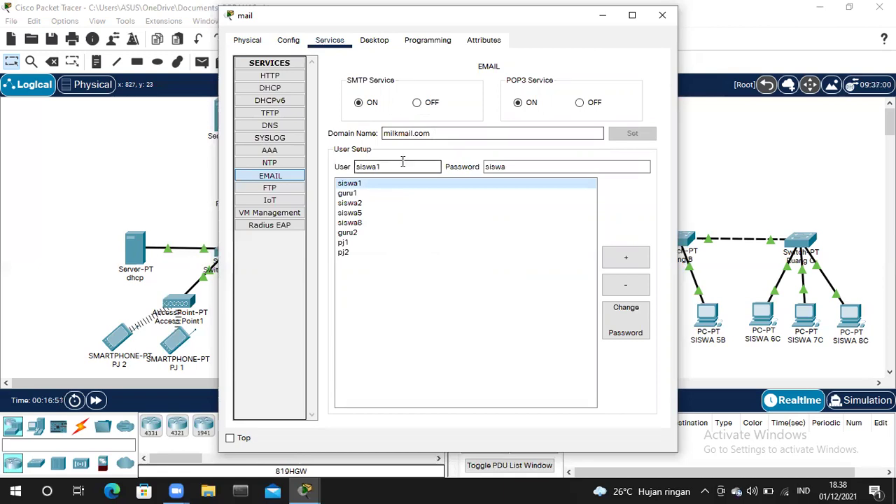
click(376, 187)
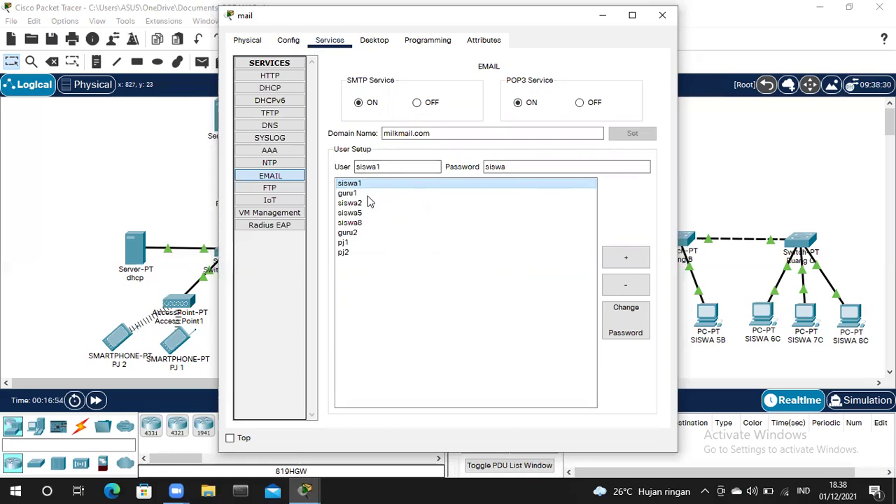
click(370, 204)
click(372, 213)
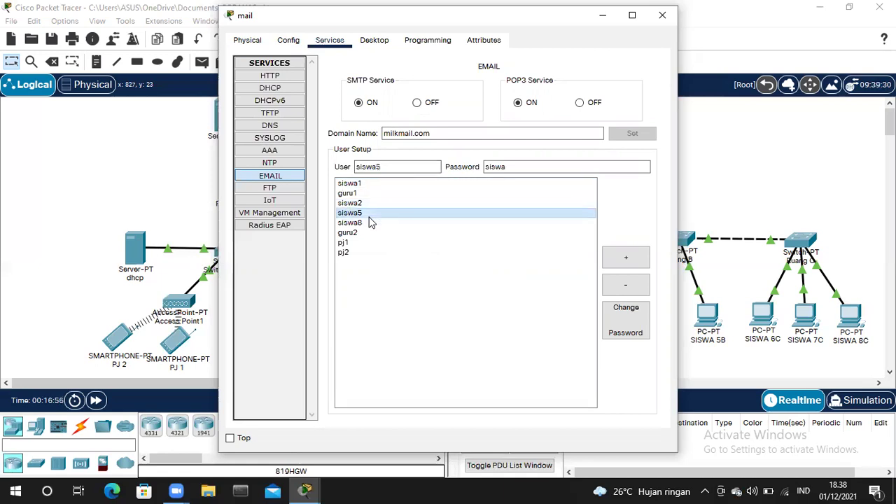
click(367, 196)
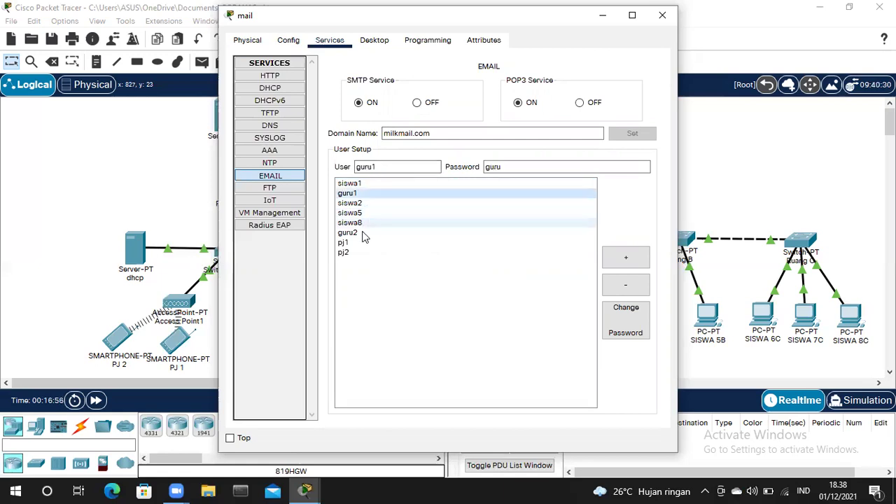
click(363, 245)
click(361, 252)
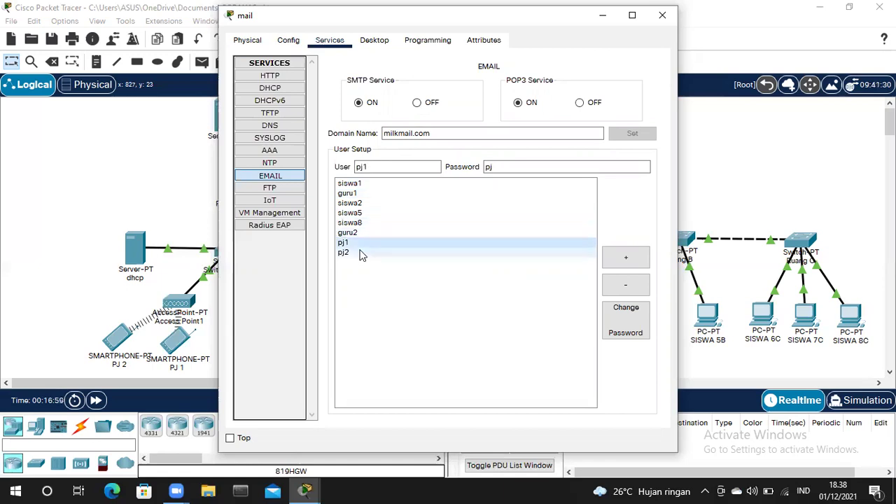
click(662, 14)
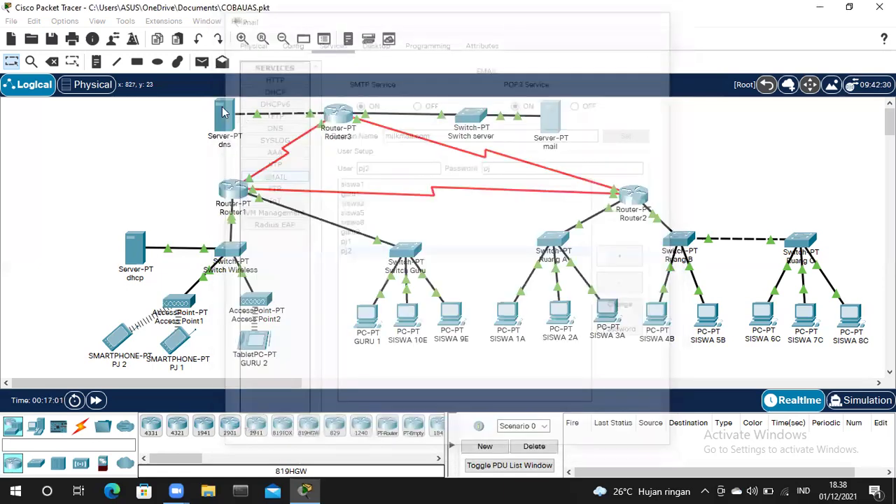
click(218, 111)
click(330, 40)
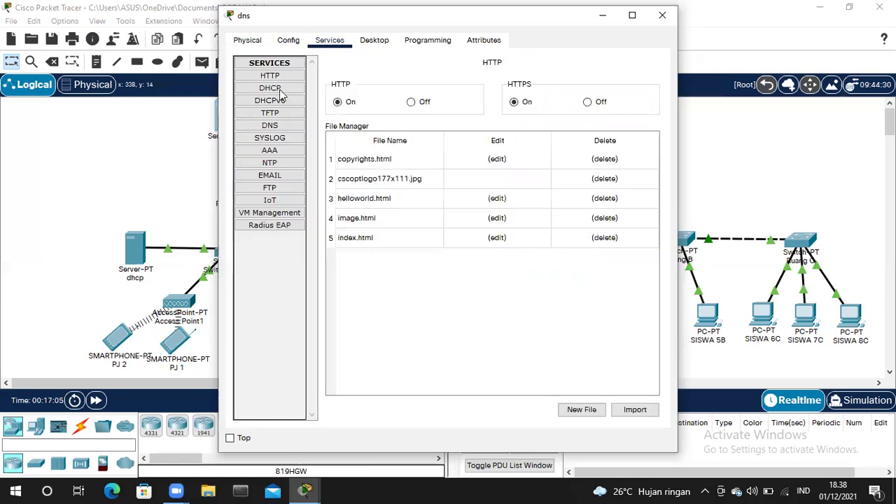
click(284, 127)
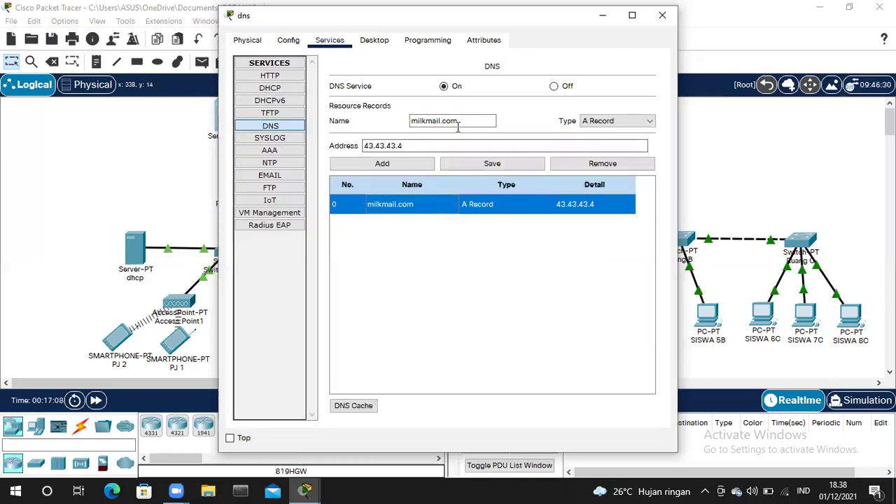
click(421, 147)
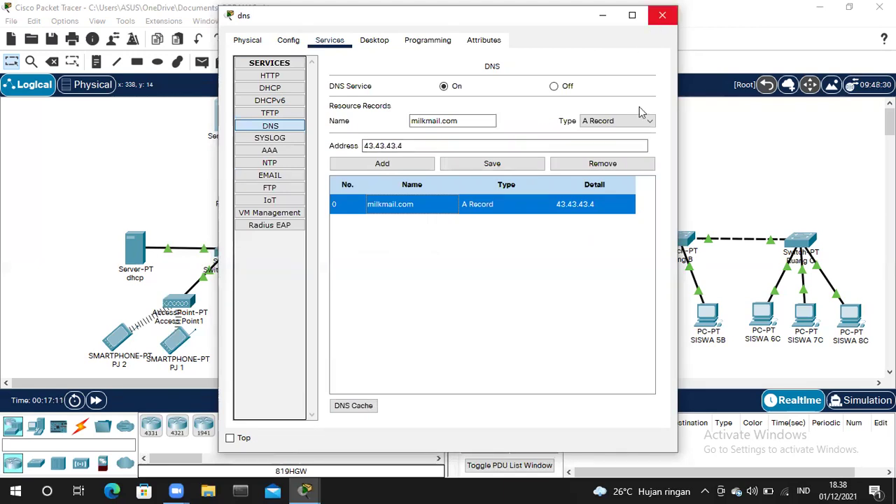
key(alt+F4)
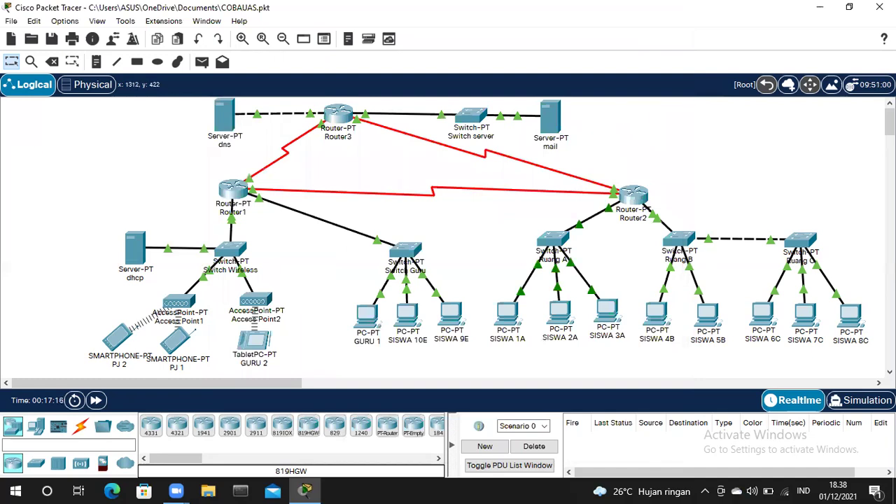
- Switch to Simulation mode and start a simple PDU with SISWA 1A as the source
click(874, 404)
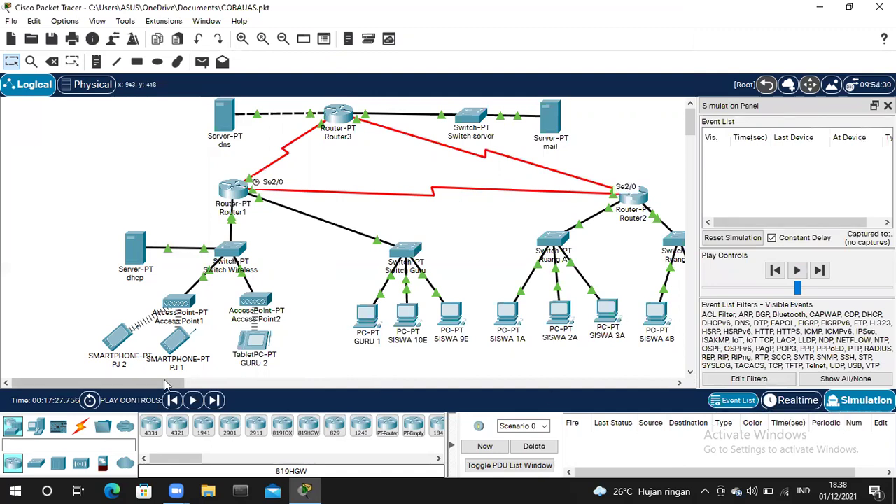
click(195, 378)
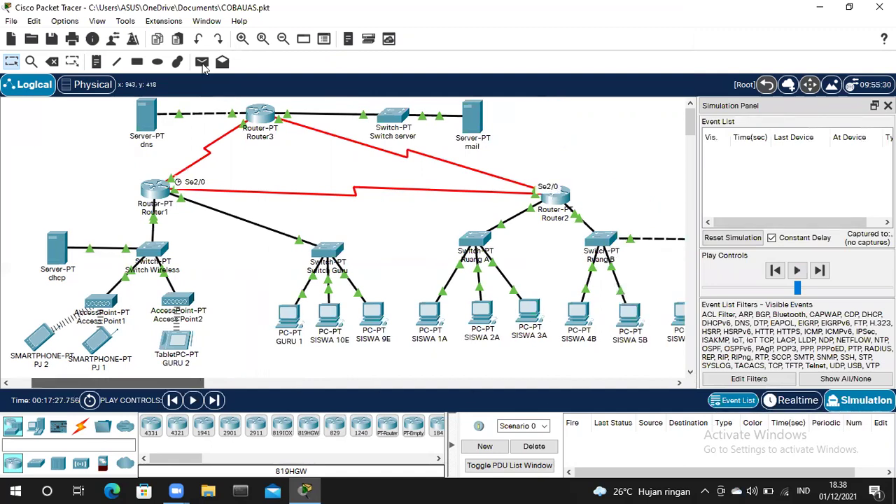
key(p)
click(426, 313)
- Target SISWA 3A and step the ping until the reply returns to SISWA 1A, resetting once
click(531, 313)
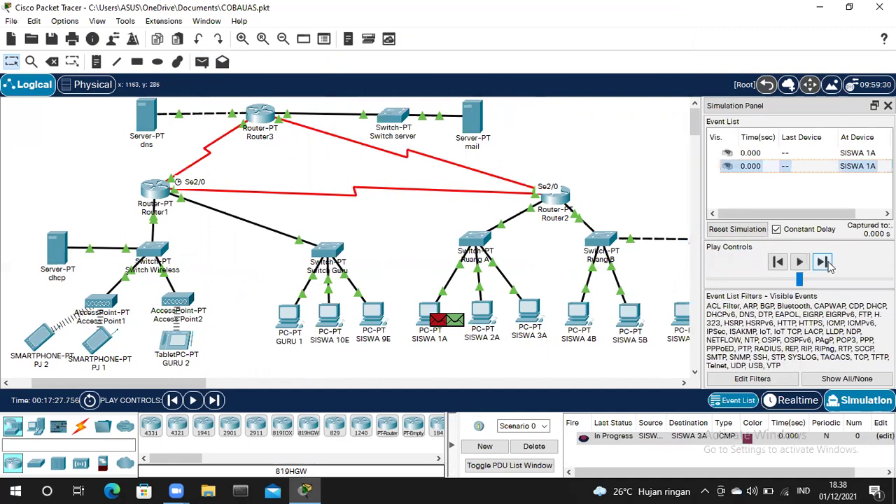
click(824, 263)
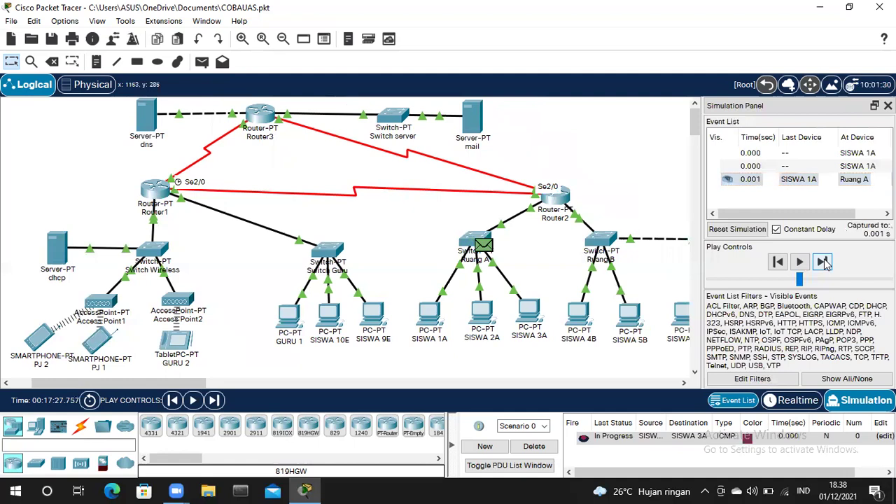
click(823, 263)
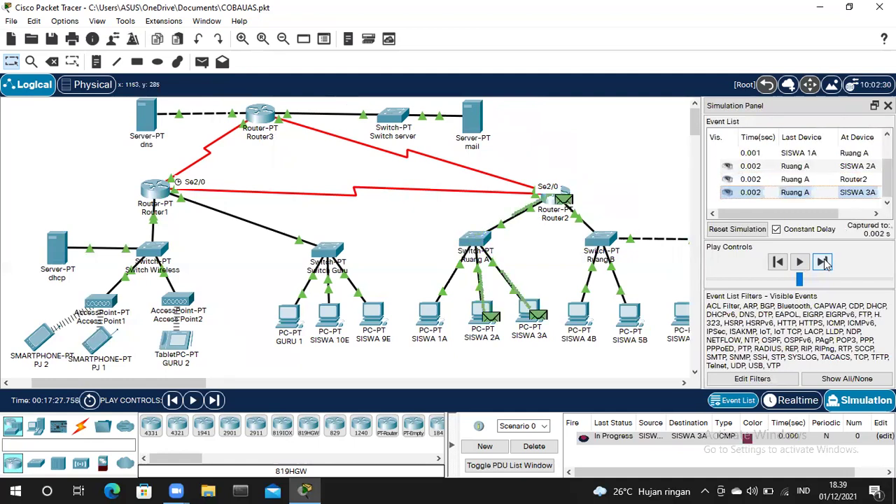
click(737, 230)
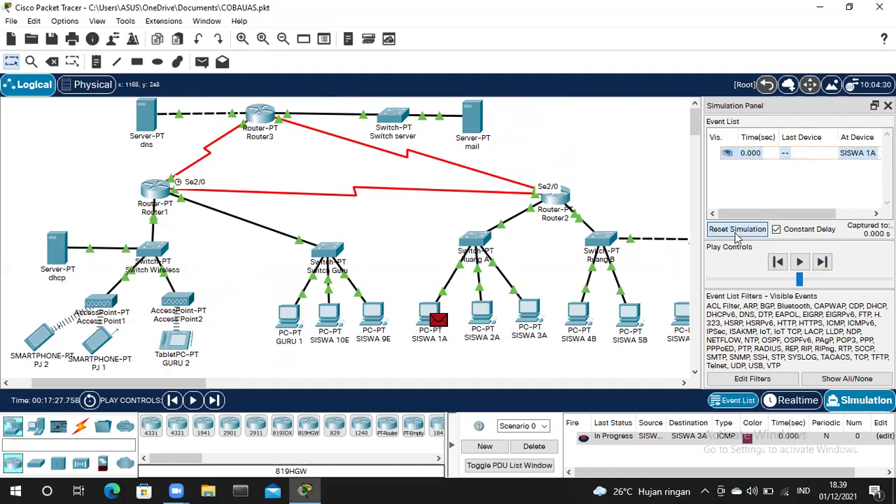
click(823, 263)
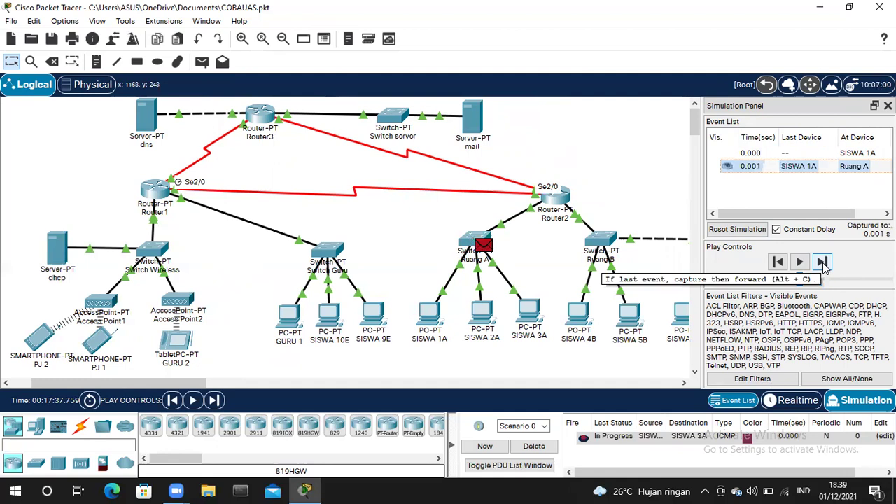
click(823, 263)
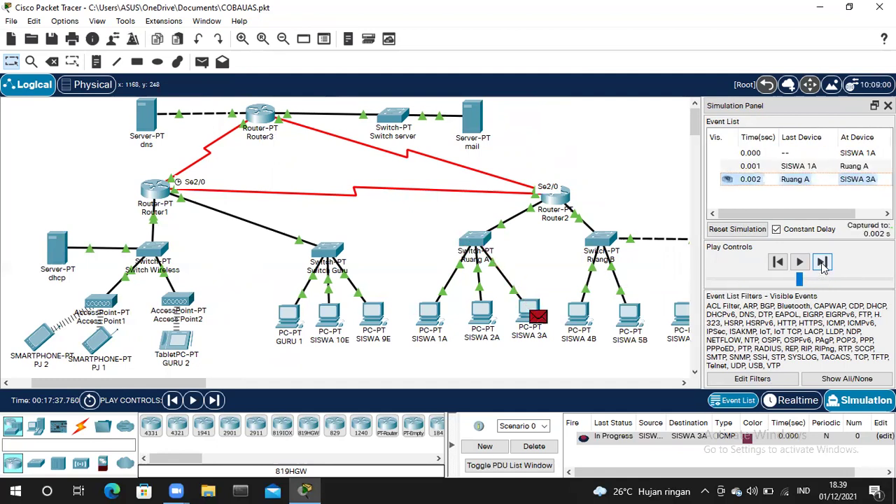
click(823, 263)
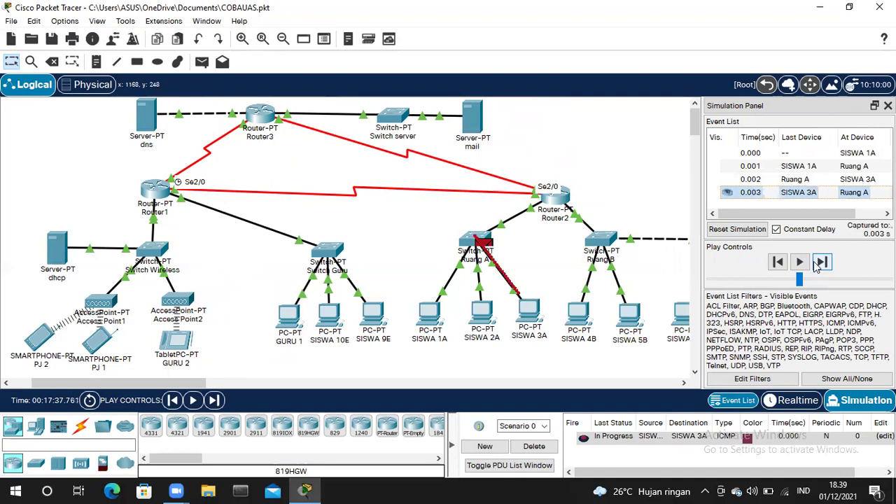
click(821, 263)
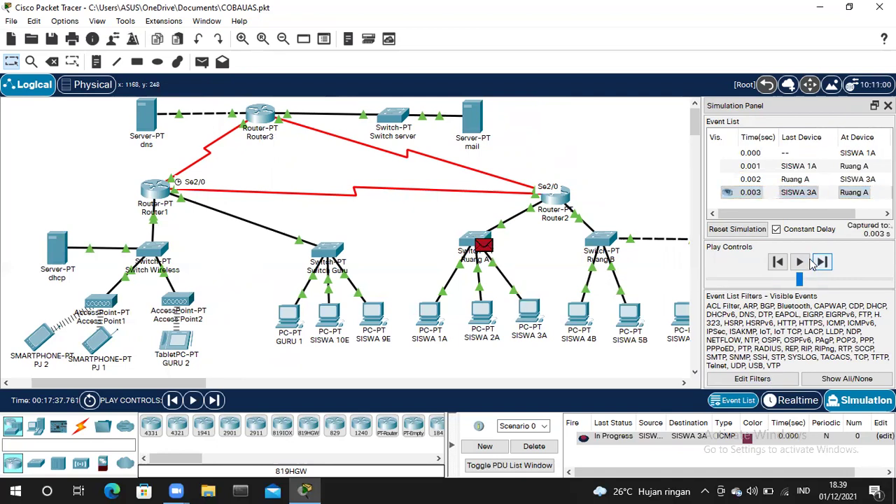
click(812, 262)
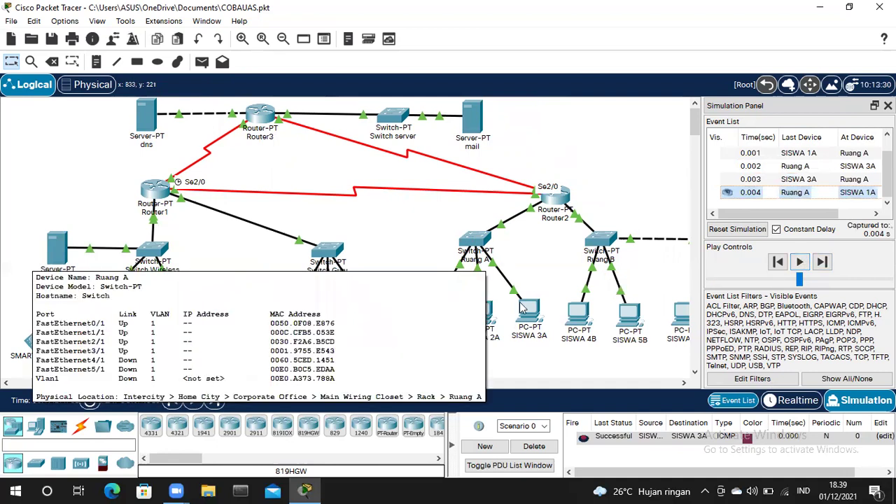
- Delete the finished ping and begin a new simple PDU from SISWA 2A
click(533, 446)
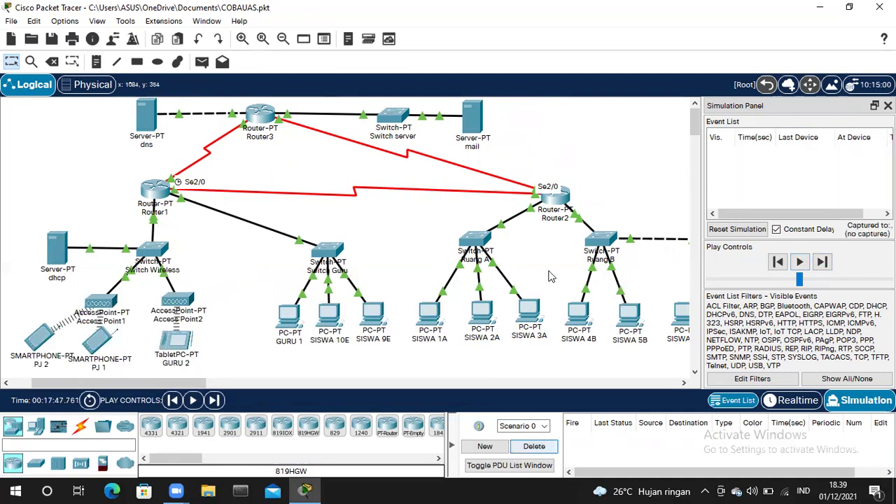
click(202, 62)
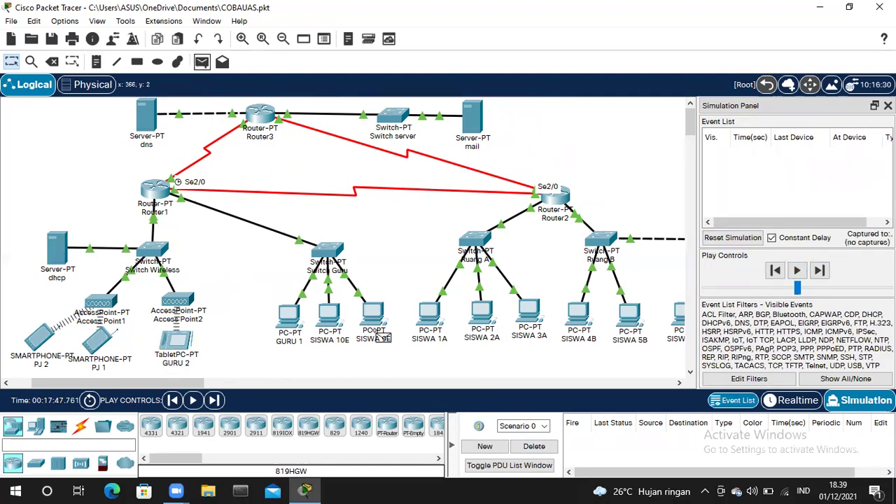
click(479, 313)
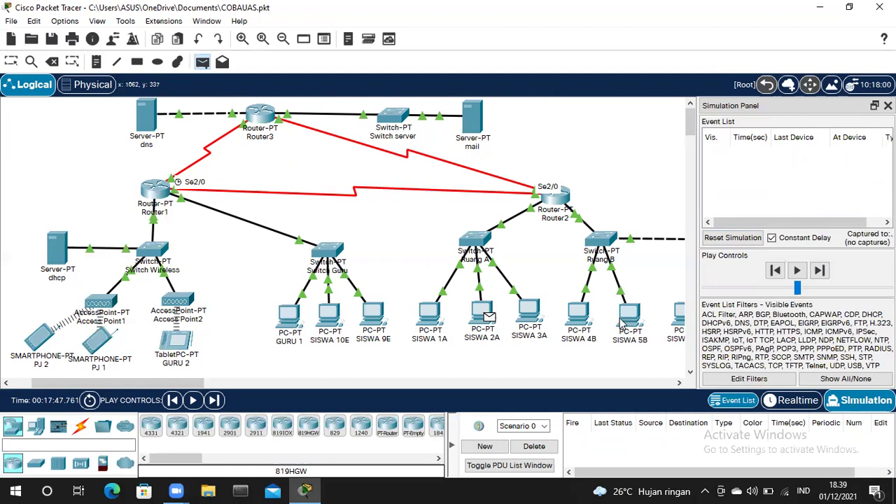
- Target SISWA 5B and step the request via Ruang A, Router2 and Ruang B, resetting once
click(621, 322)
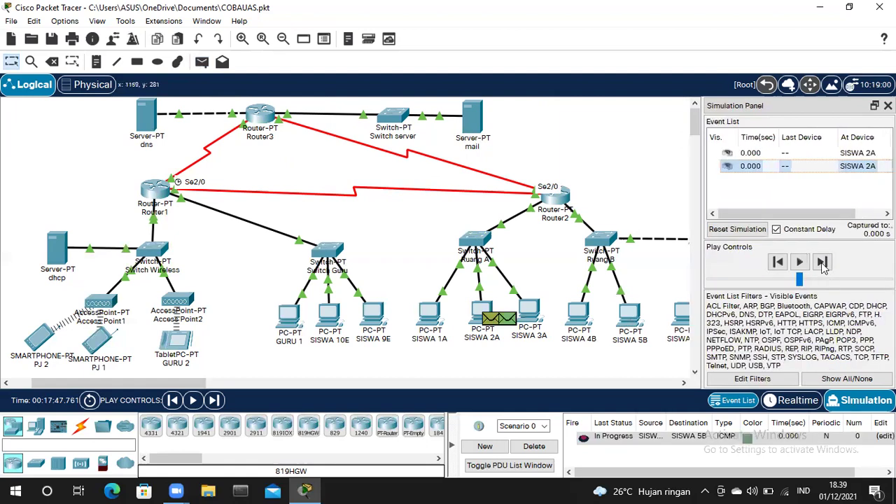
click(823, 262)
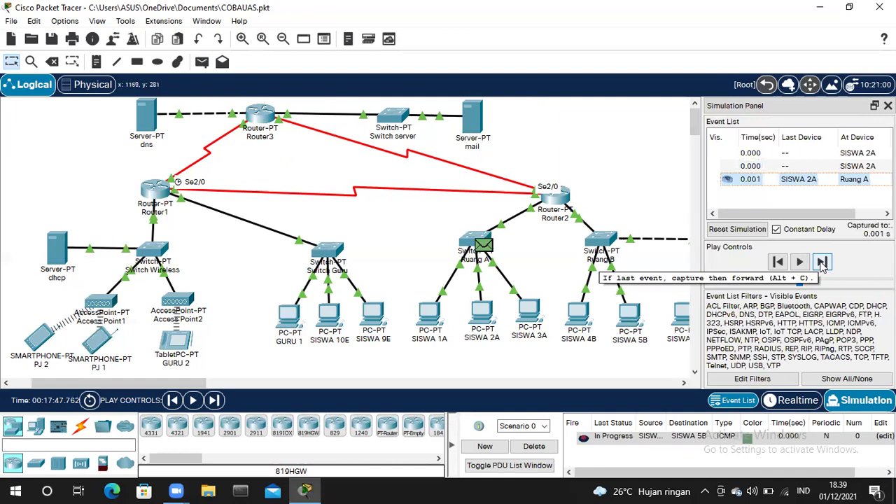
click(822, 263)
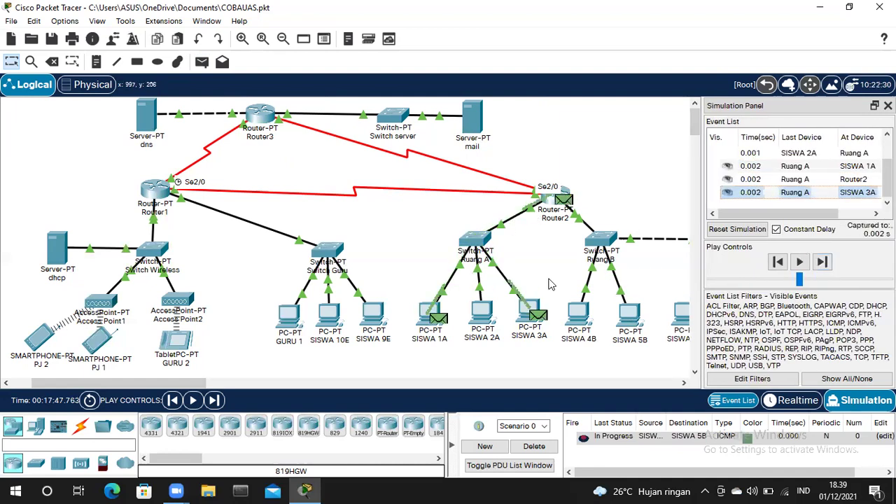
click(743, 229)
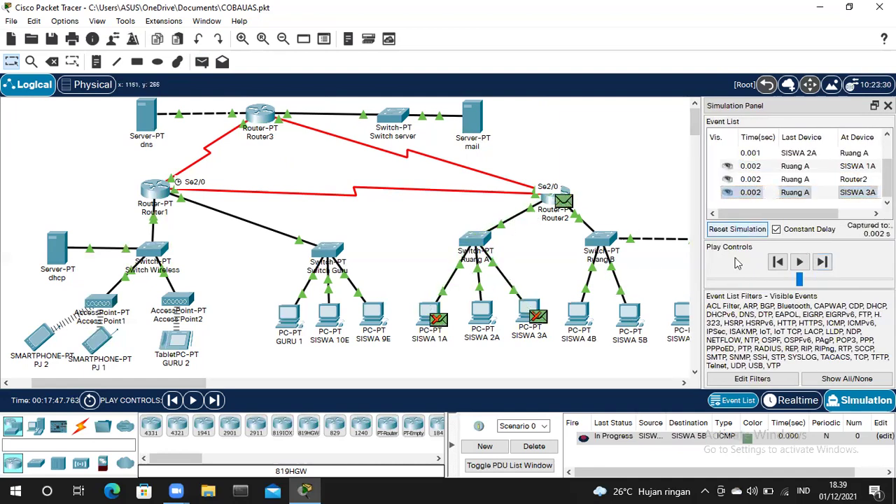
click(822, 263)
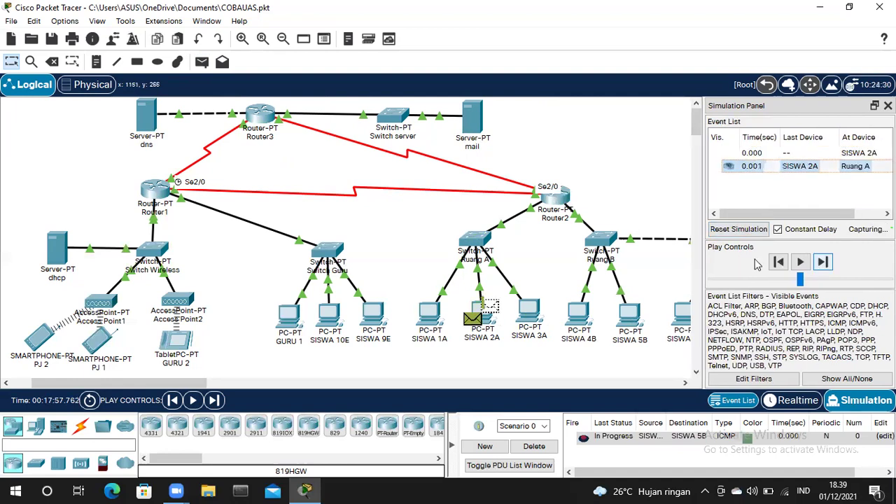
click(823, 264)
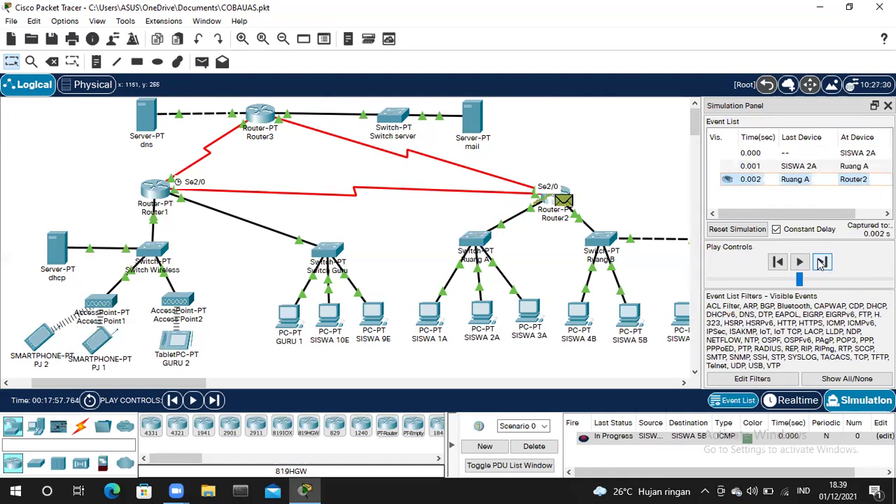
click(822, 262)
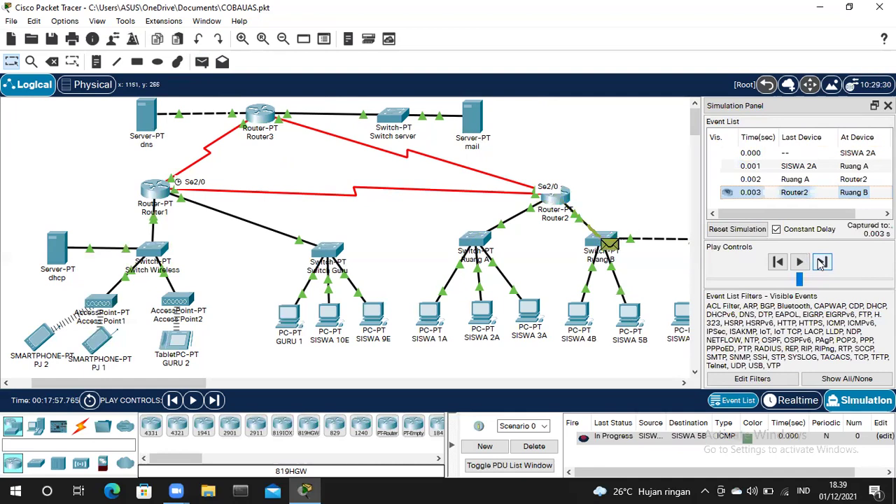
click(823, 263)
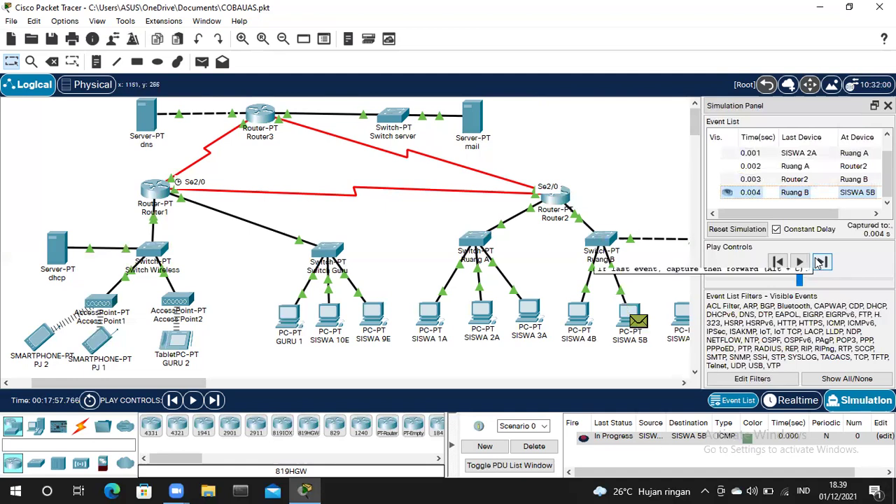
- Step the reply back to SISWA 2A through Router2, then delete the completed test
click(821, 263)
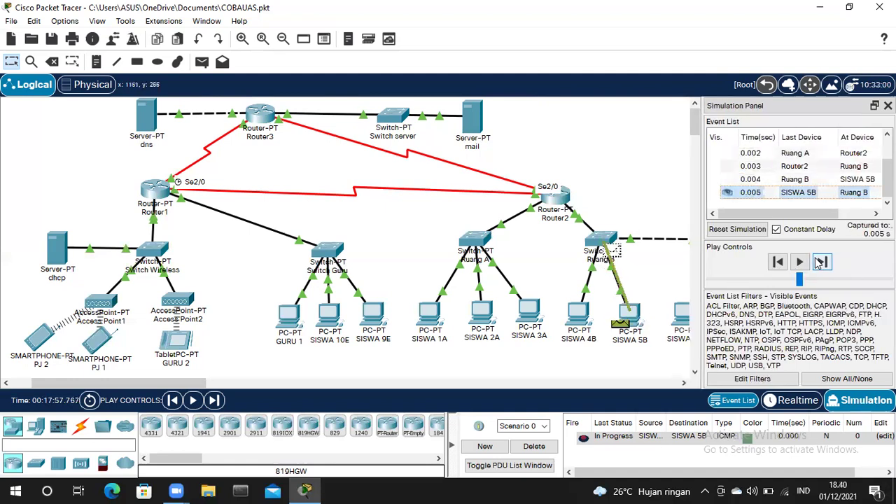
click(820, 263)
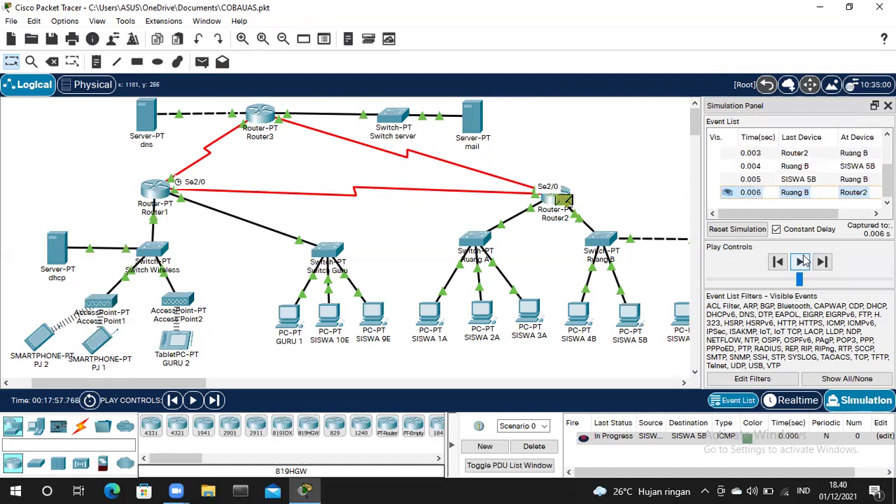
click(803, 261)
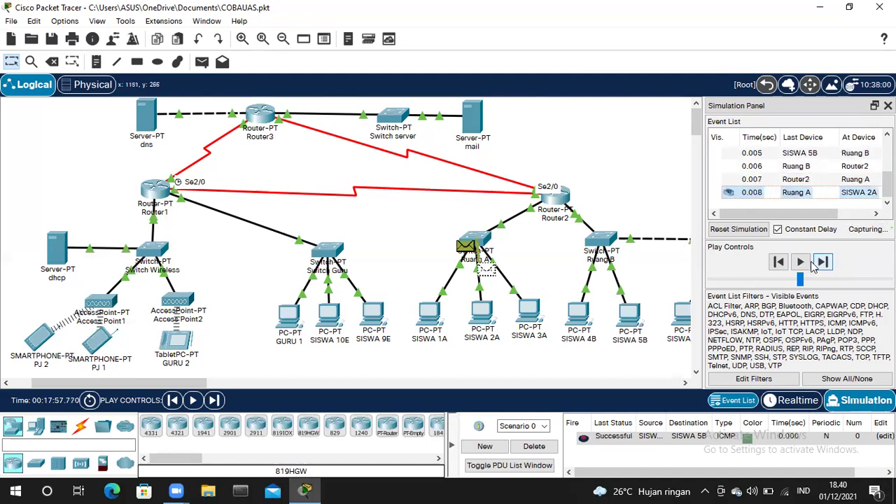
click(822, 262)
click(534, 447)
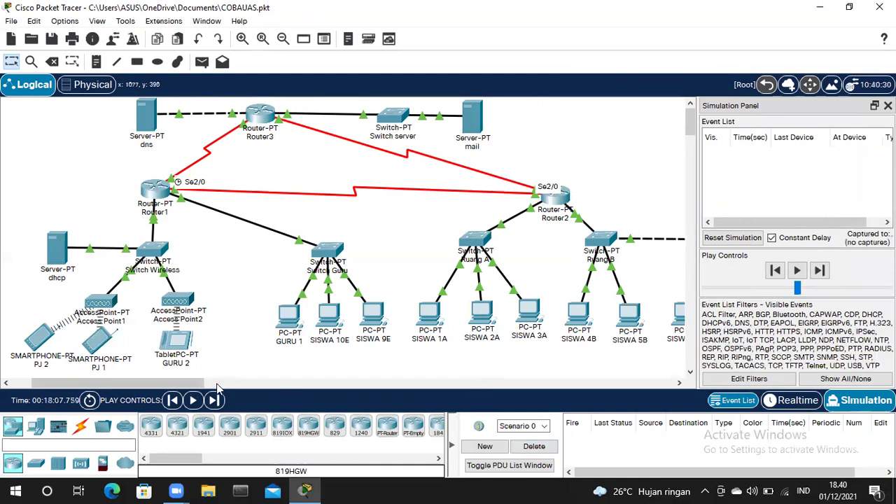
- Create a simple PDU from SISWA 8C to the GURU 2 tablet
click(242, 383)
click(201, 62)
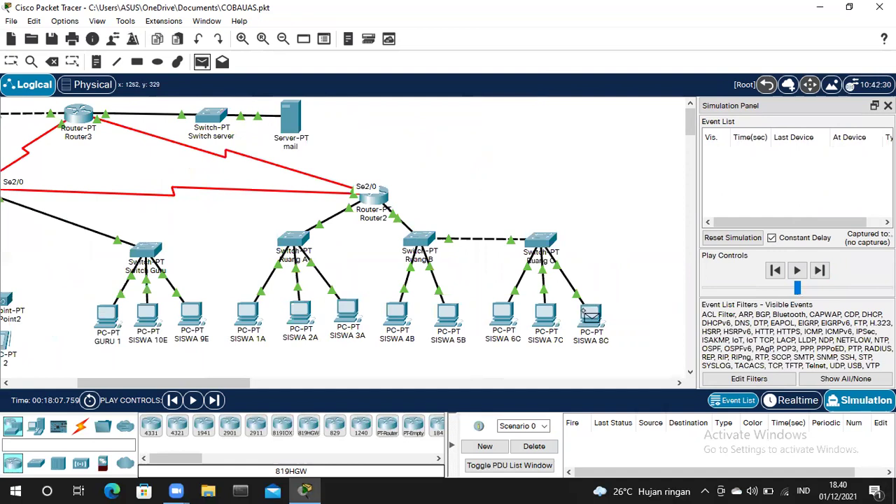
click(590, 316)
drag(180, 384, 103, 384)
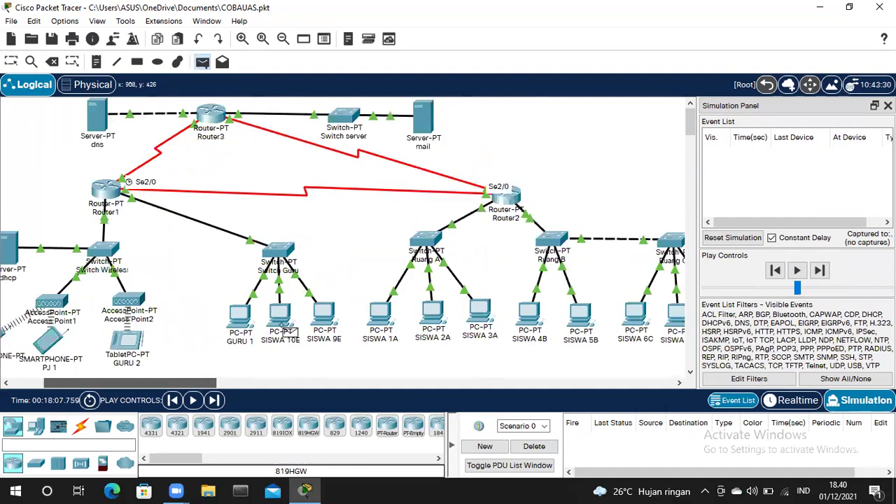
click(257, 341)
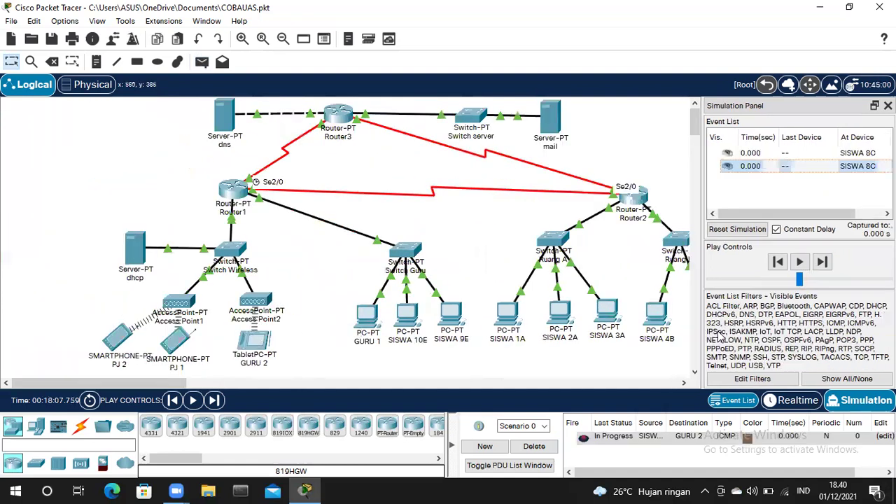
drag(168, 386, 305, 384)
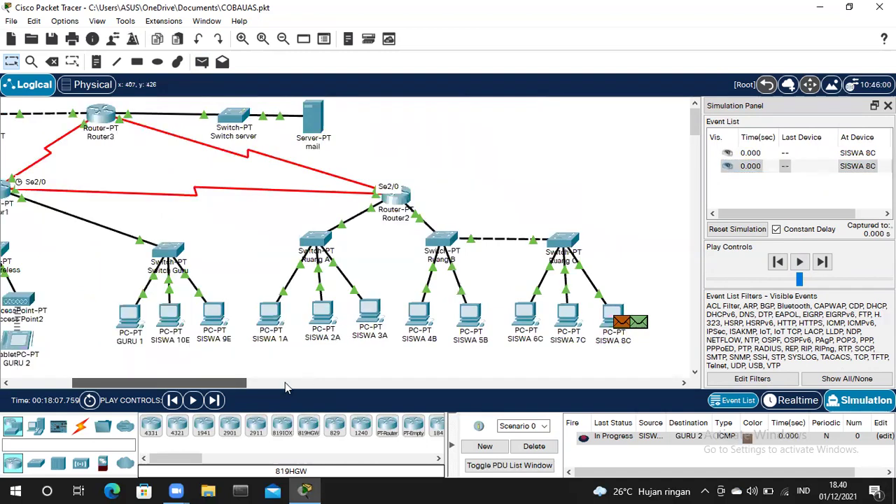
click(285, 382)
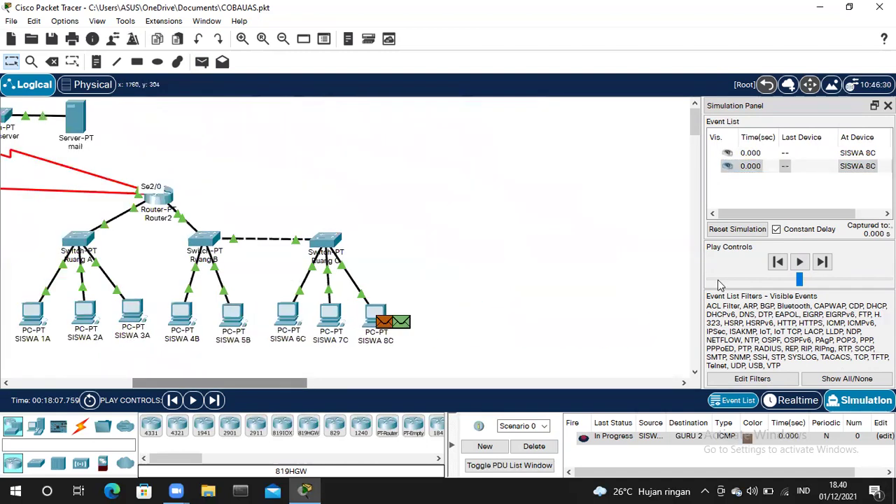
- Step the packet from SISWA 8C through Ruang C and Ruang B to Router2, resetting once
click(823, 262)
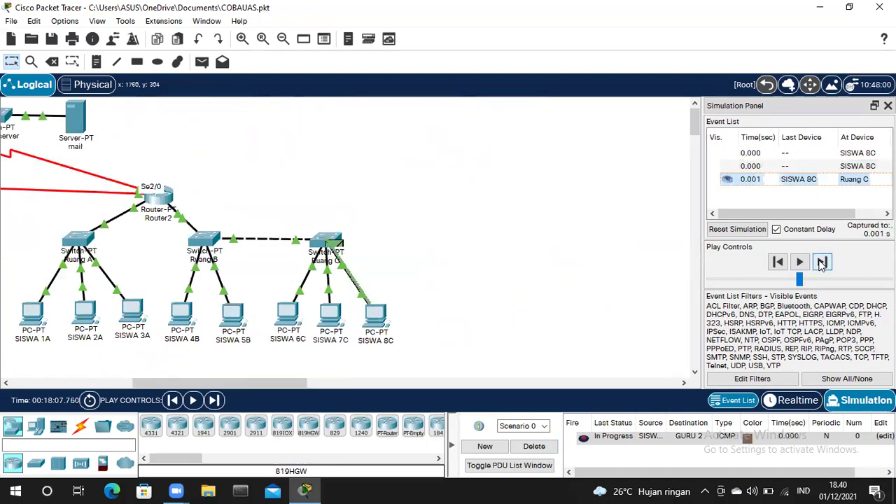
click(823, 263)
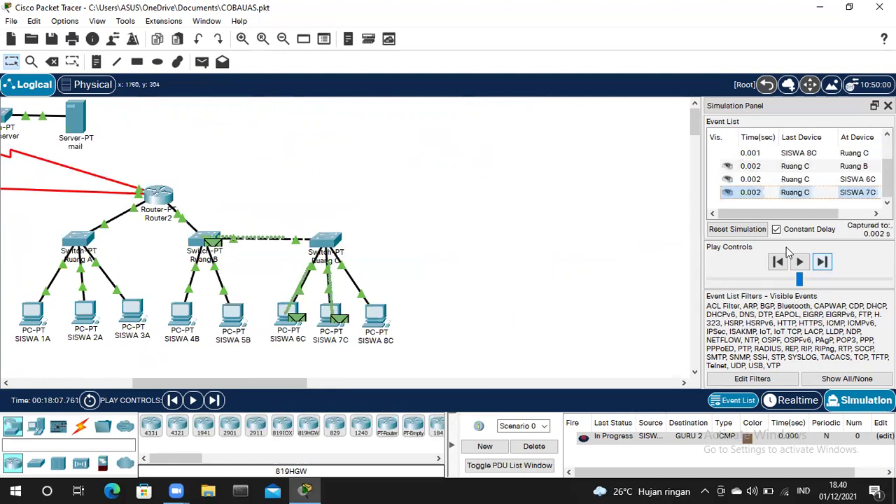
click(761, 233)
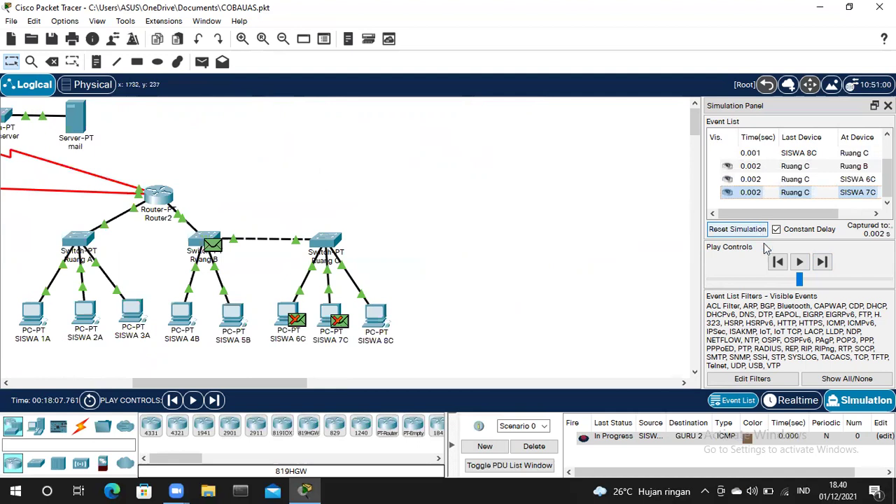
click(824, 261)
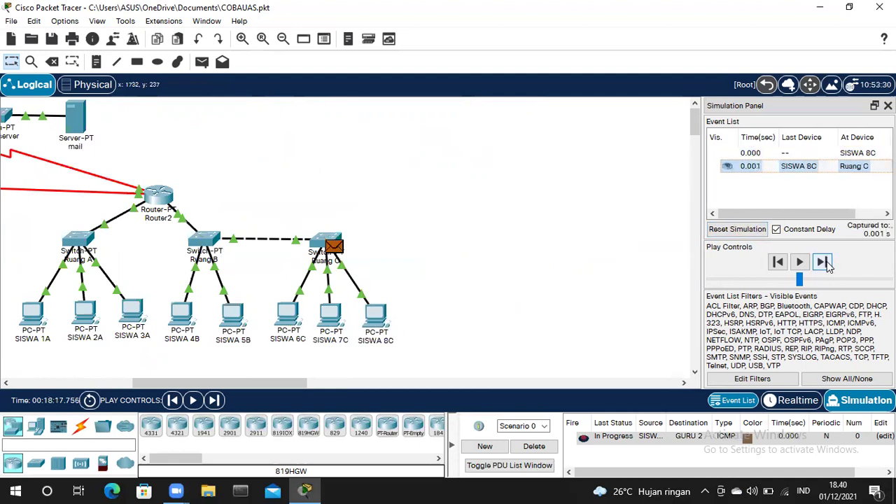
click(824, 262)
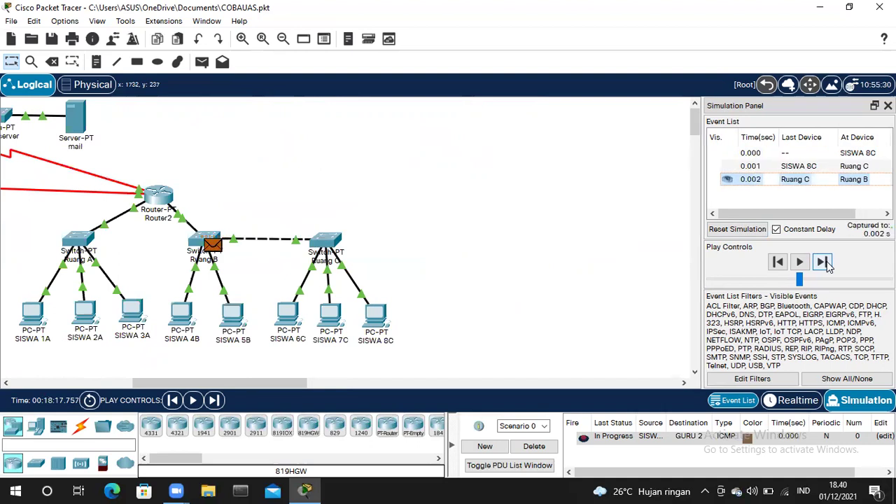
click(825, 263)
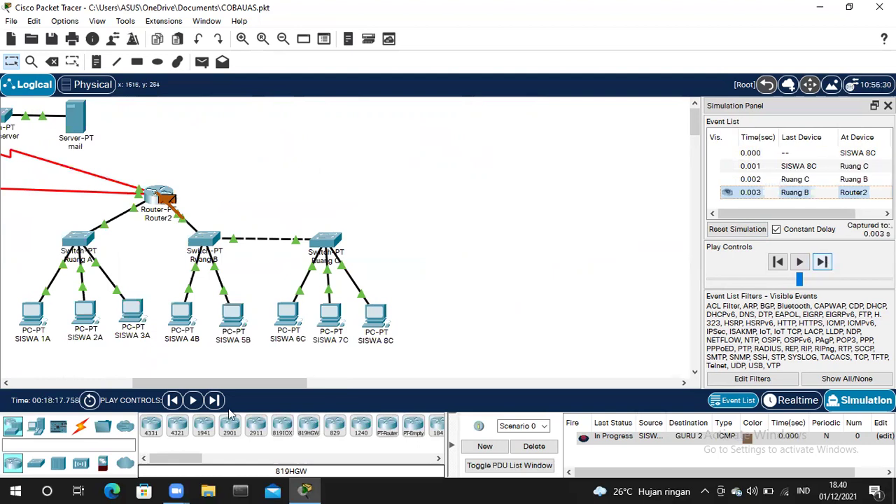
- Advance the packet via Router1, Switch Wireless and Access Point2 to GURU 2, then delete it
drag(178, 381, 88, 381)
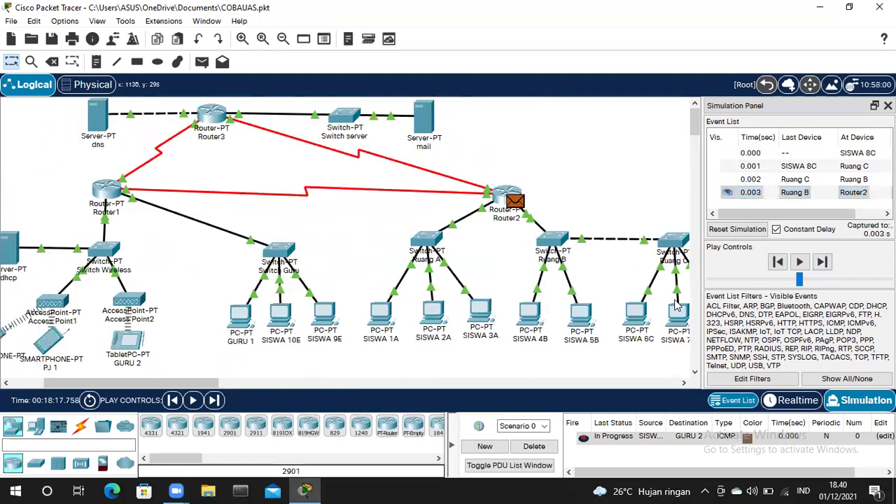
click(821, 262)
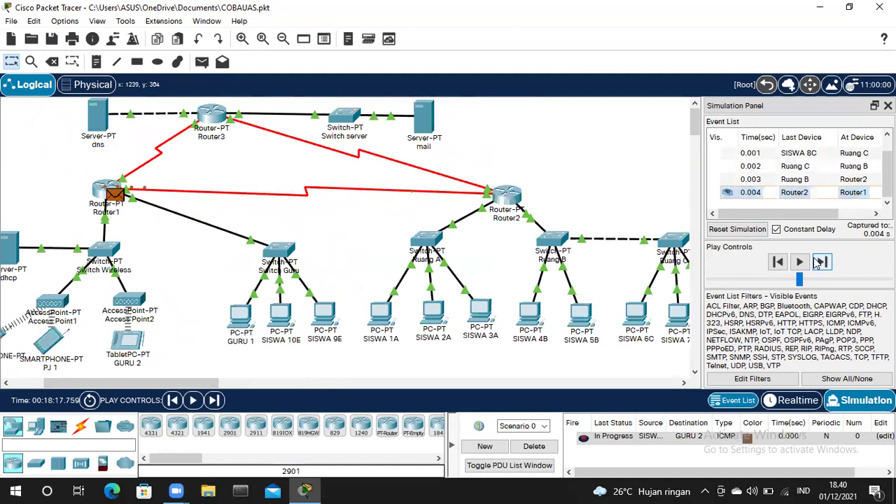
click(821, 262)
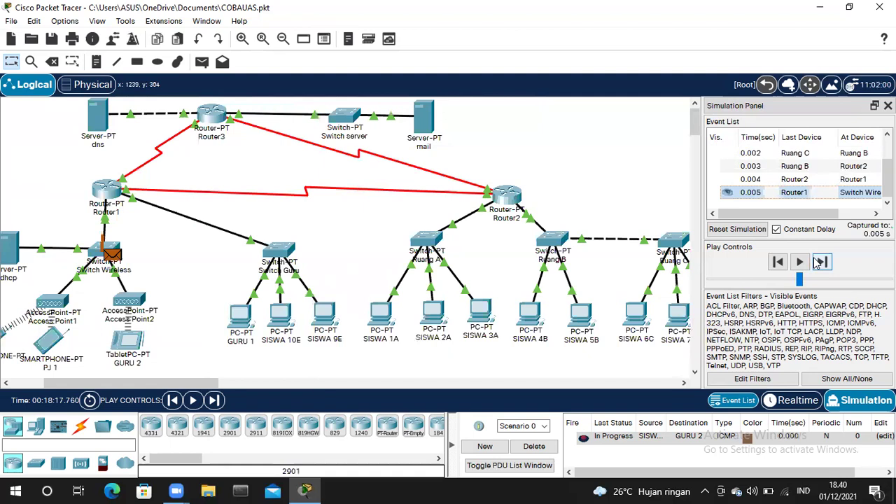
click(818, 262)
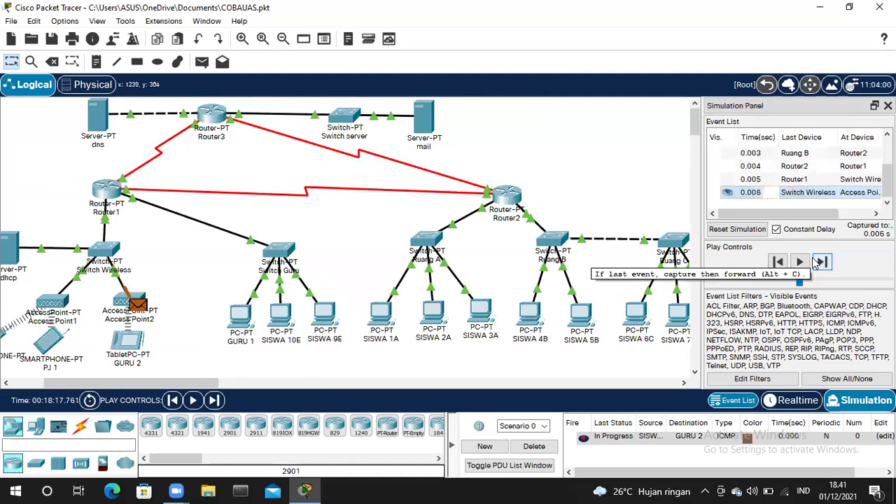
click(817, 261)
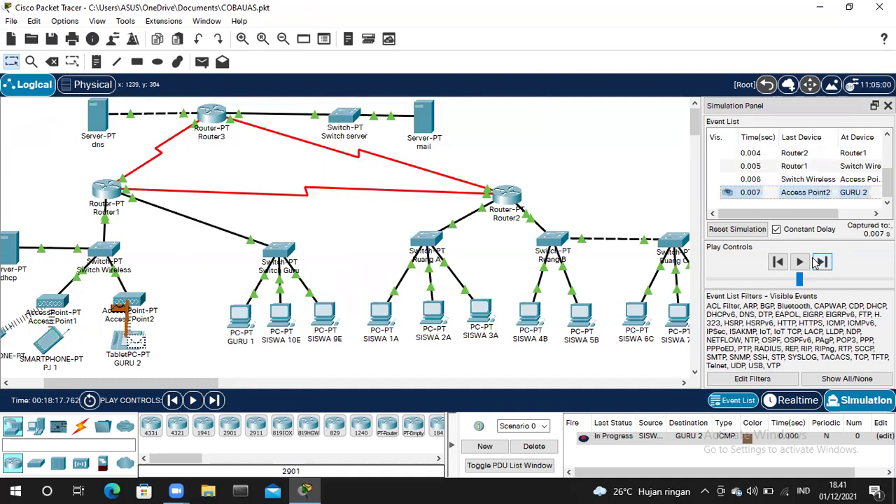
click(817, 262)
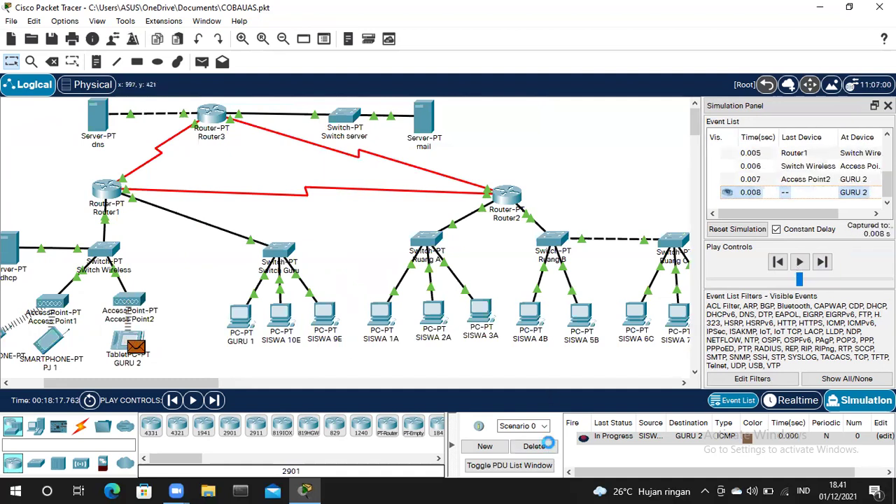
click(534, 446)
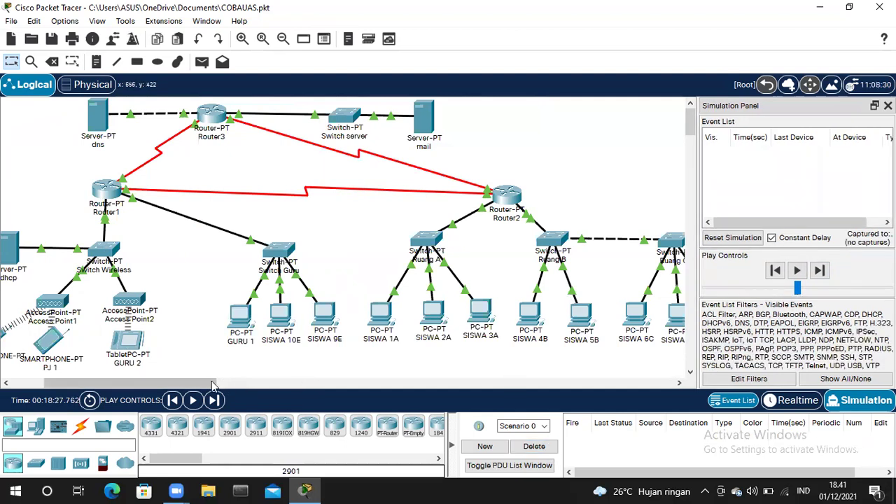
- Create a simple PDU from GURU 1 to the mail server
scroll(203, 384, left, 3)
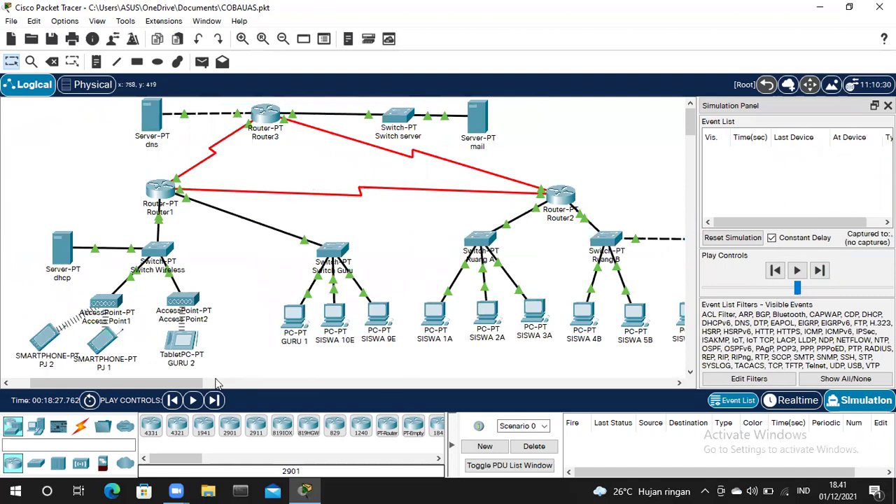
scroll(204, 388, right, 2)
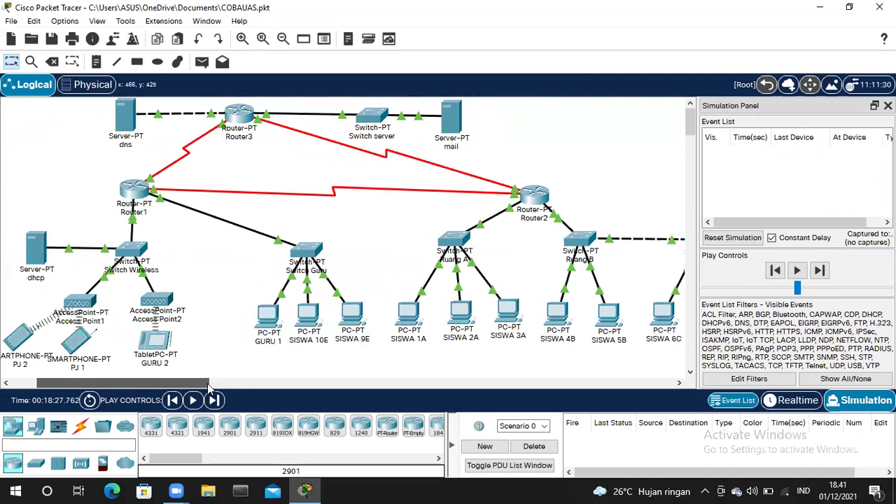
scroll(208, 387, right, 3)
click(203, 62)
click(210, 315)
click(396, 115)
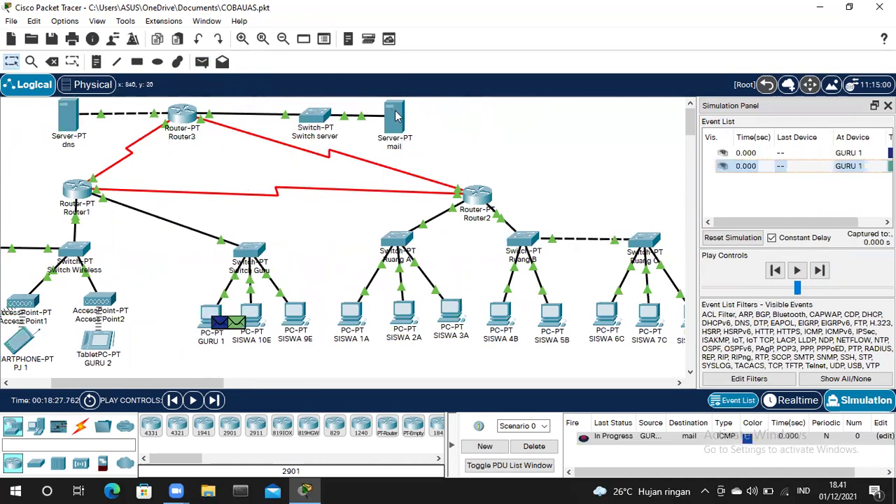
- Step the packet from GURU 1 through Router1 and Router3 to Switch server, resetting once
click(826, 262)
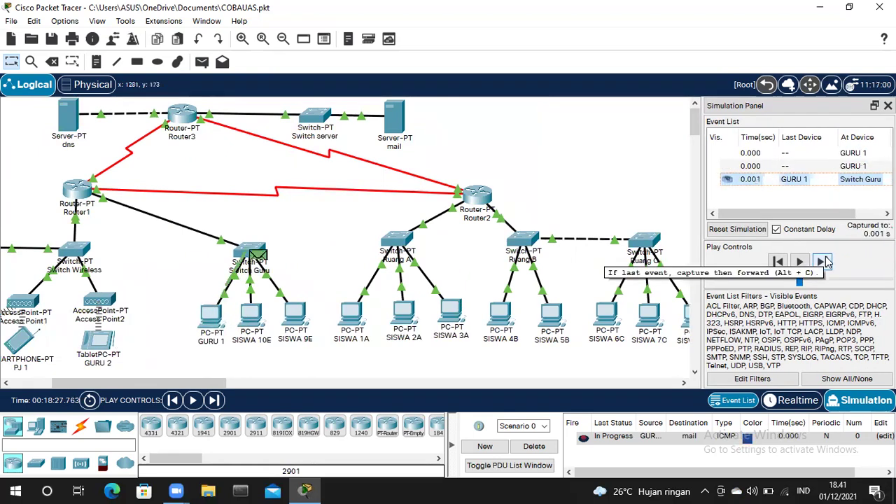
click(823, 261)
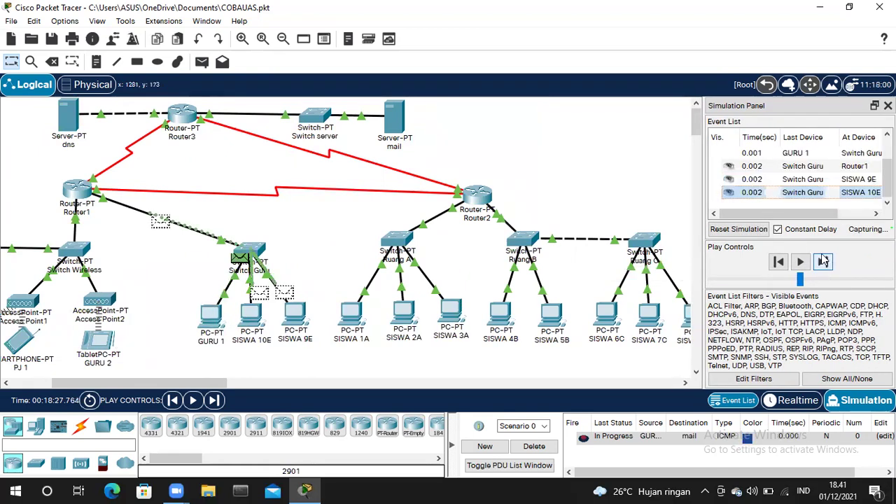
click(736, 229)
click(823, 261)
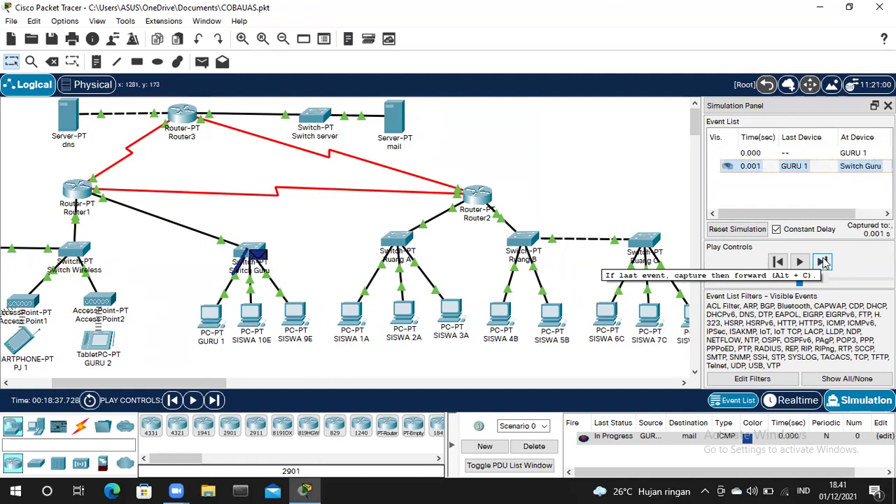
click(824, 262)
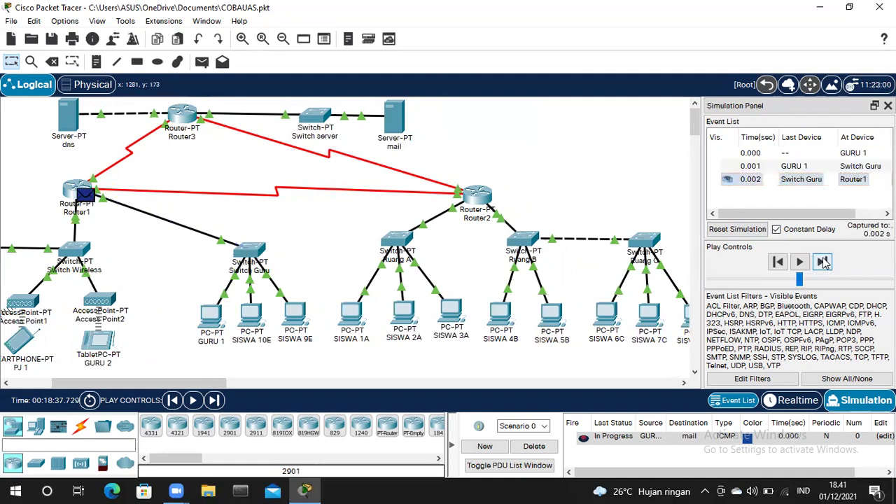
click(823, 262)
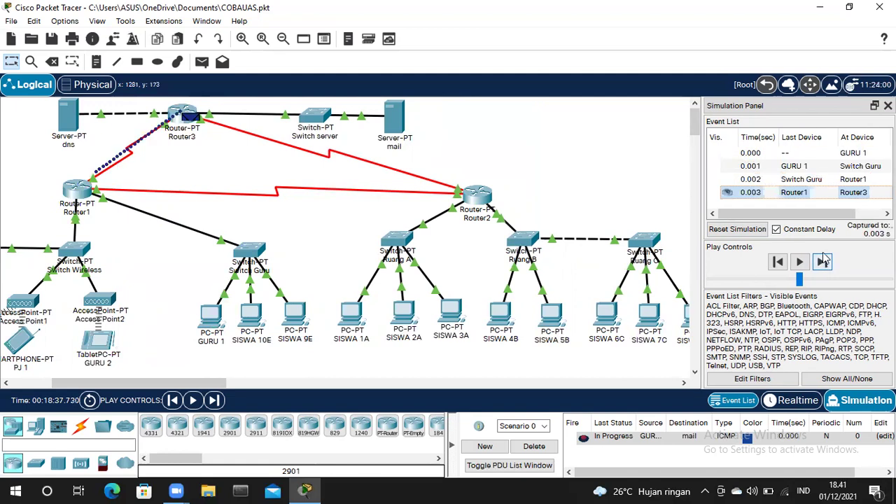
click(824, 260)
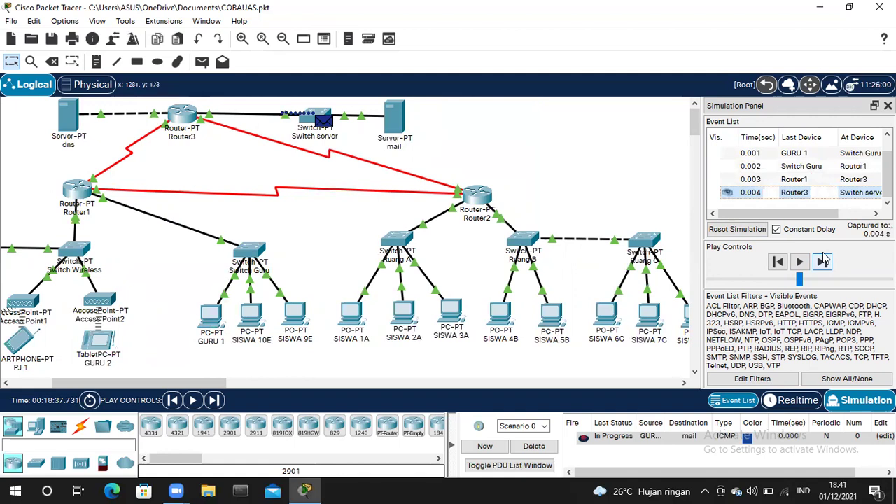
- Deliver the packet to the mail server, delete the scenario, and return to Realtime mode
click(823, 260)
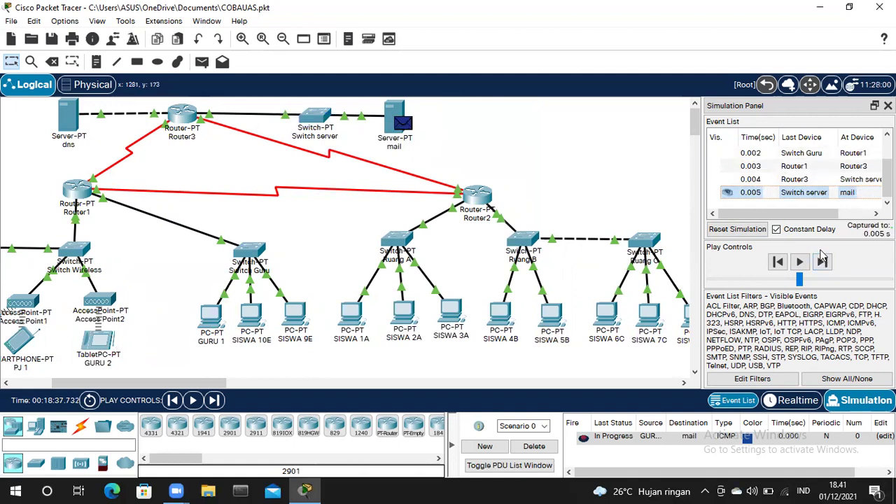
click(543, 446)
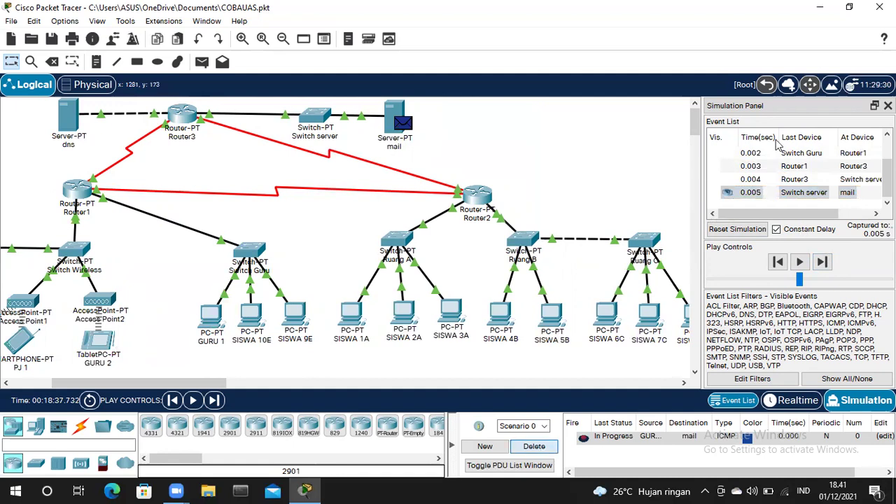
click(794, 398)
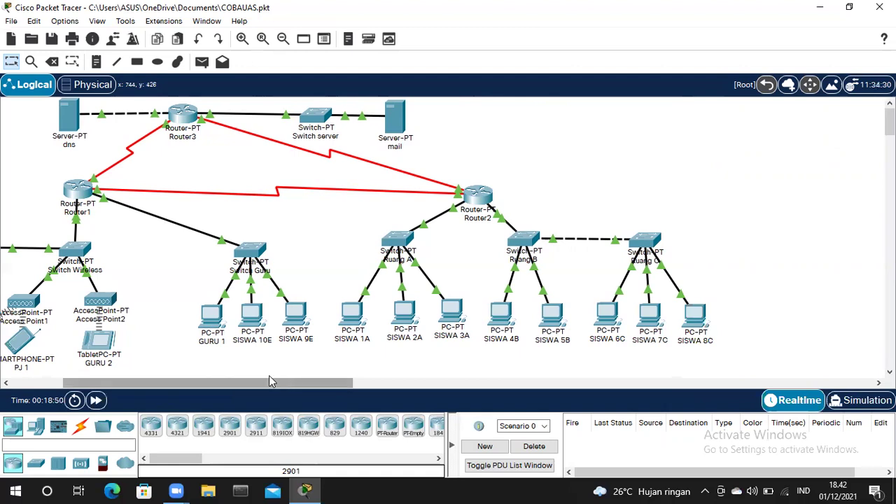
- In SISWA 1A's email settings, verify the milkmail.com servers, copy the server name, and save
scroll(472, 376, left, 3)
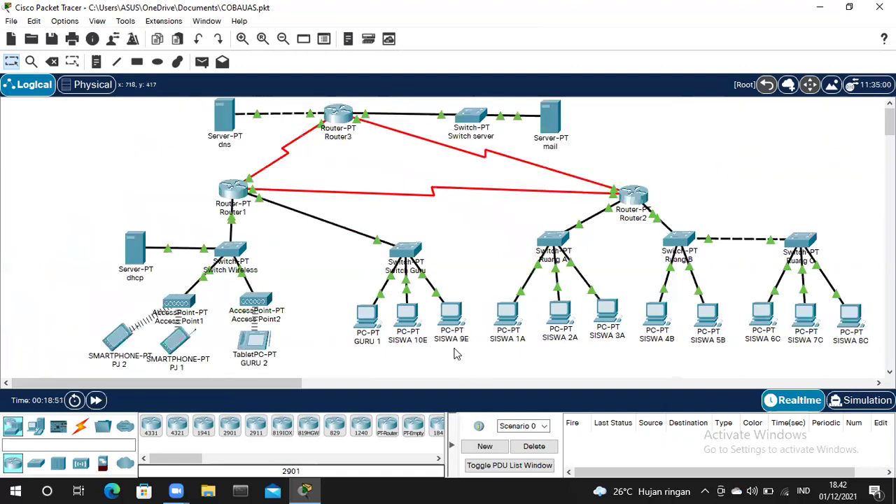
click(511, 312)
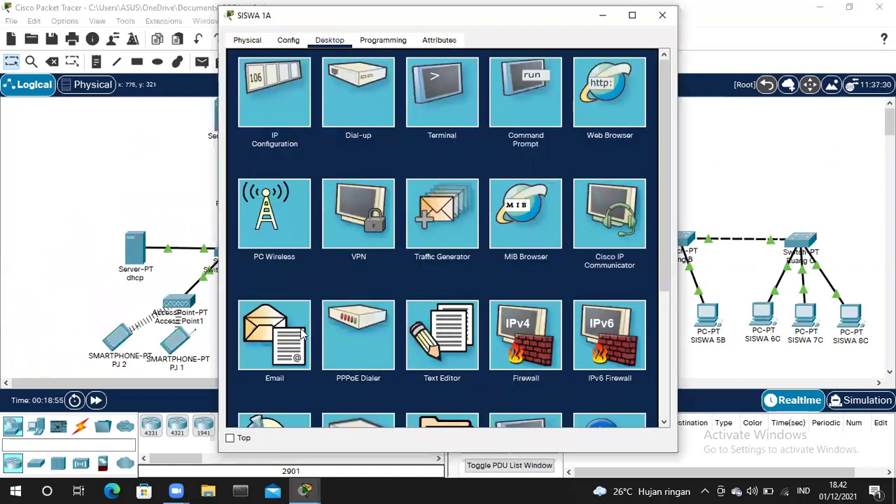
click(308, 327)
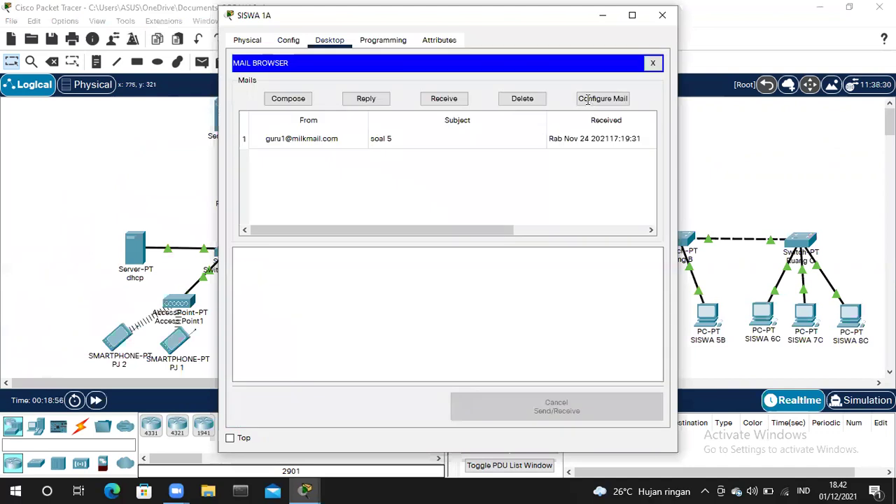
click(587, 98)
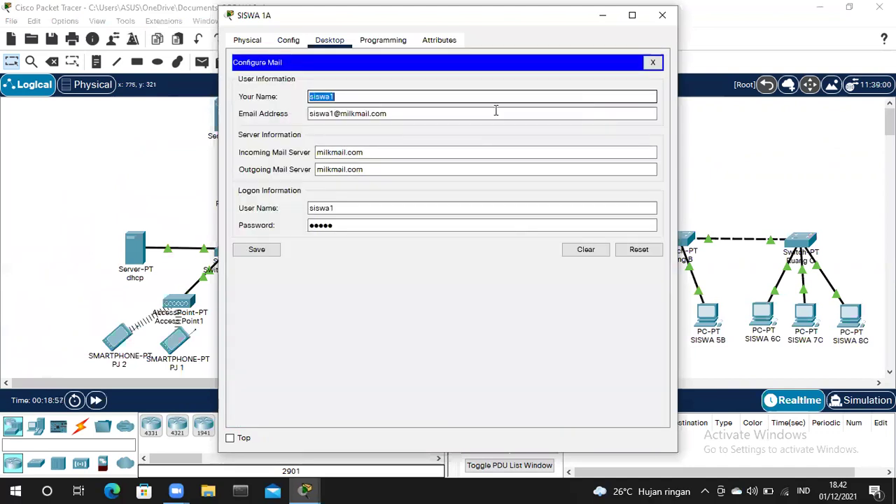
click(350, 115)
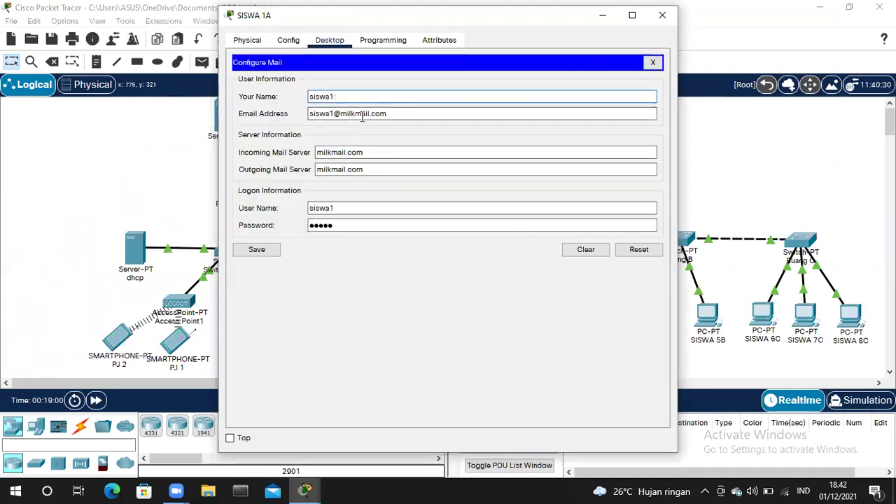
click(366, 152)
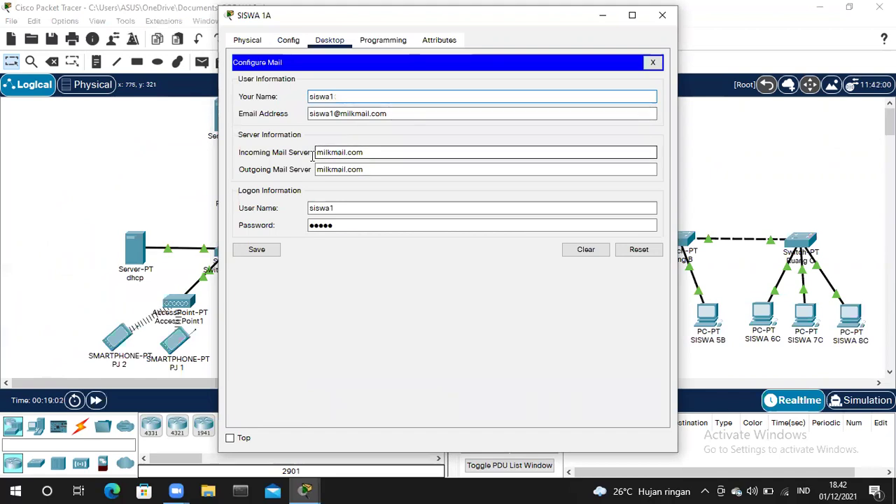
double_click(341, 155)
right_click(341, 157)
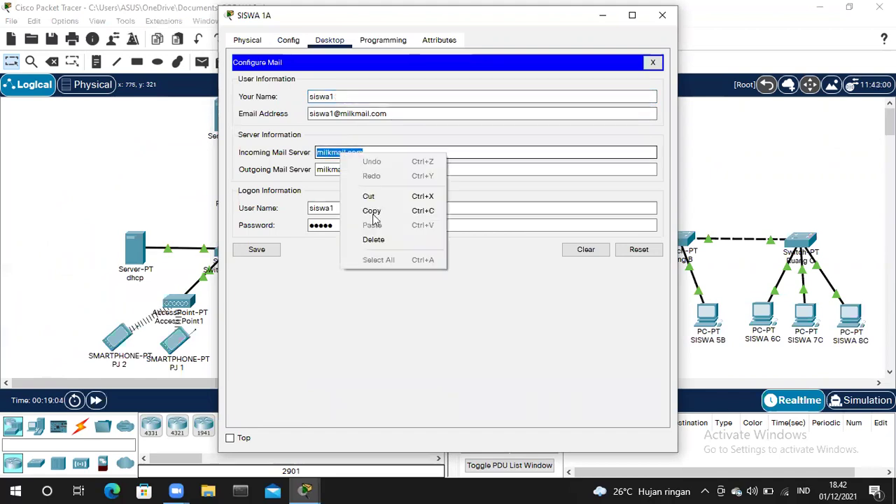
click(373, 214)
click(352, 208)
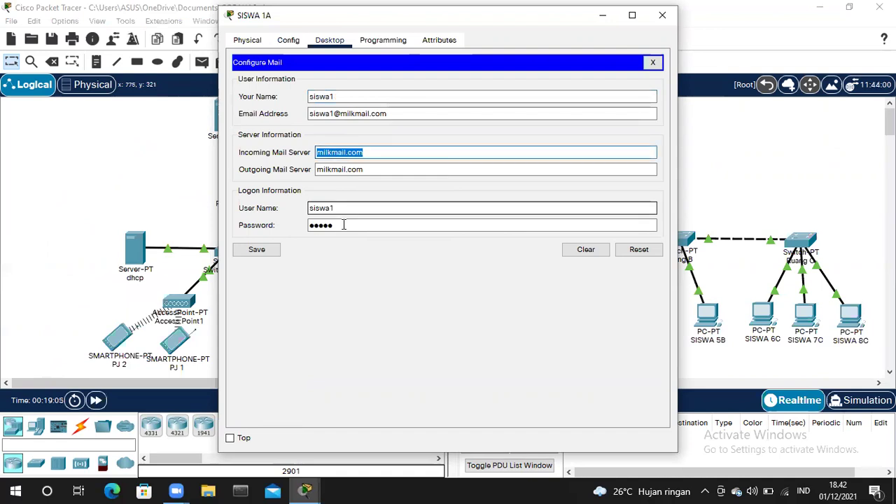
click(257, 250)
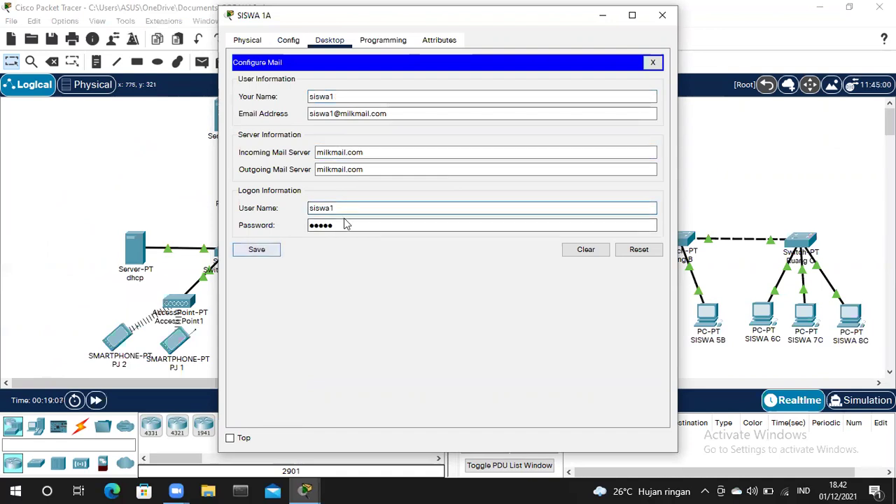
click(301, 100)
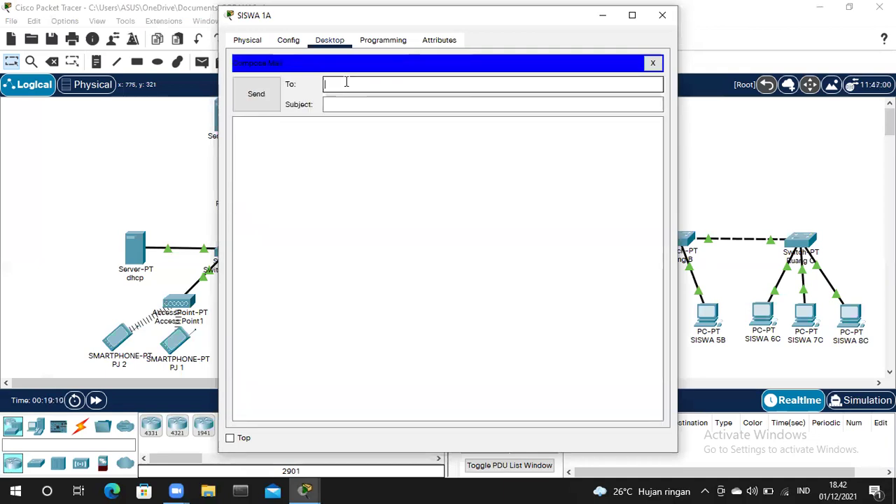
- Send 'soal' to guru2 with body 'ketentuan jawaban soal no 2', then open the 'soal 5' message
text(guru2)
click(347, 104)
text(soal)
click(295, 135)
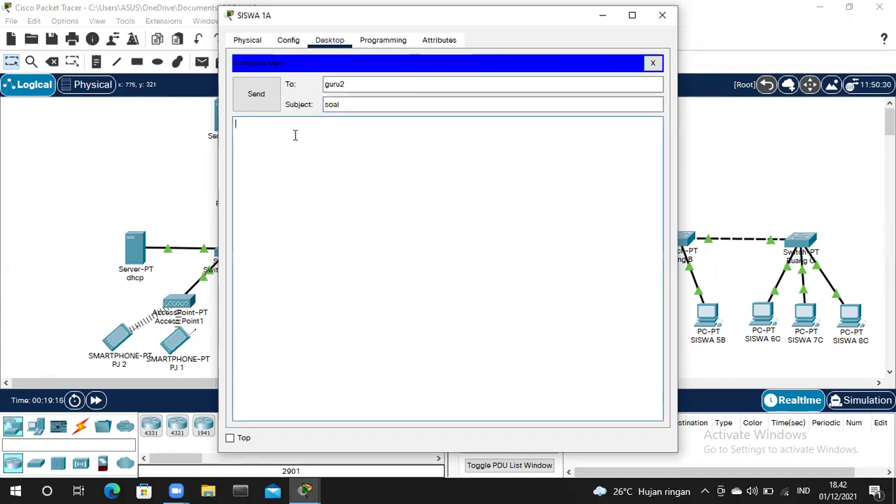
text(ketentuan jawaban soal)
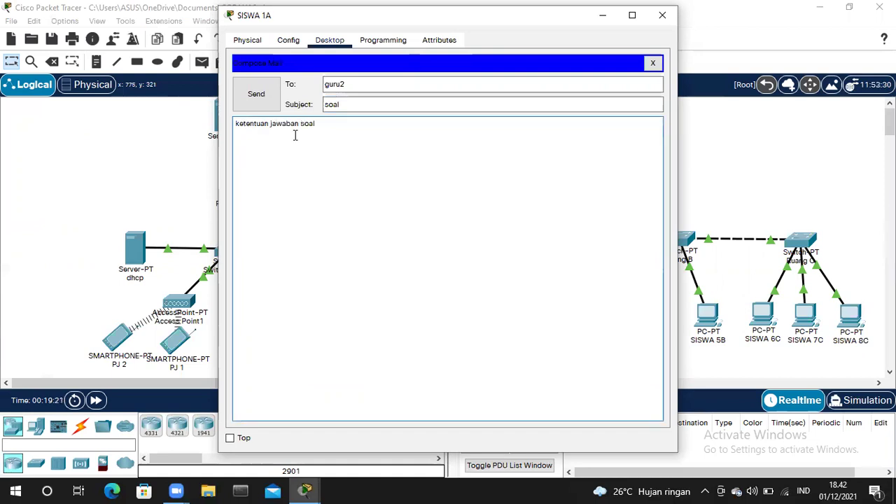
text( no 2)
click(257, 93)
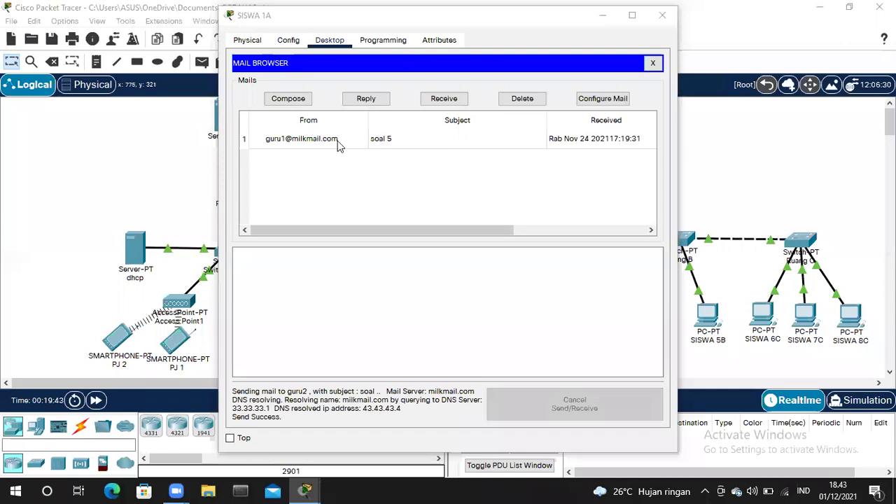
click(421, 139)
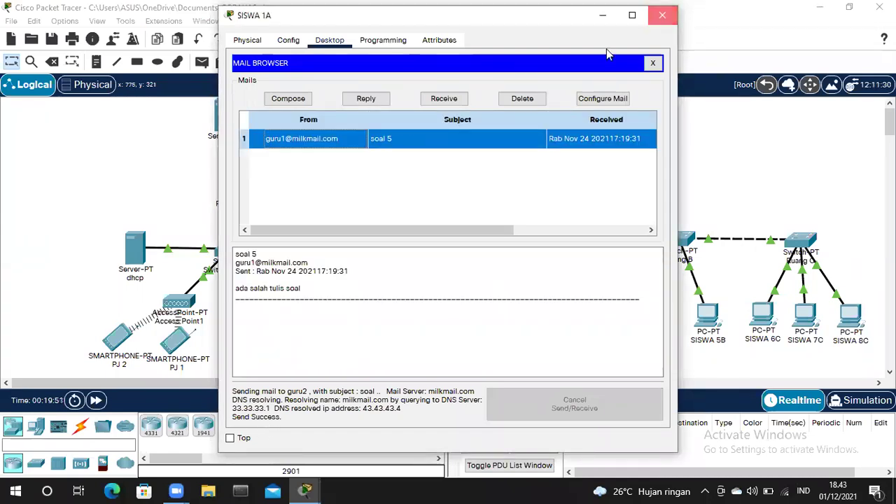
- Switch to GURU 2 and open its email client's account settings
click(256, 343)
click(334, 42)
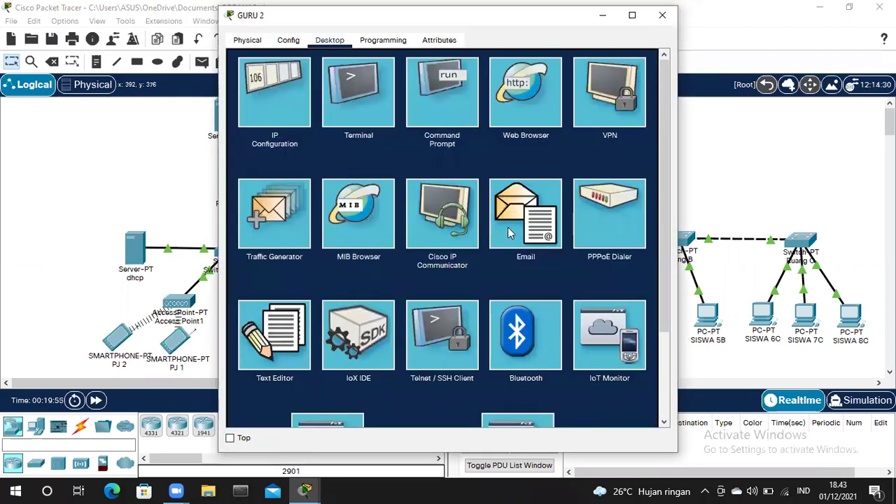
click(510, 233)
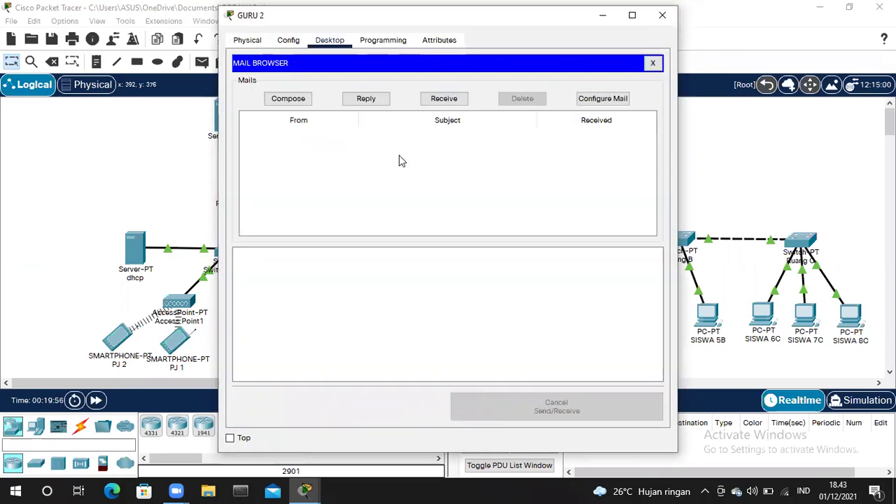
click(288, 99)
click(653, 63)
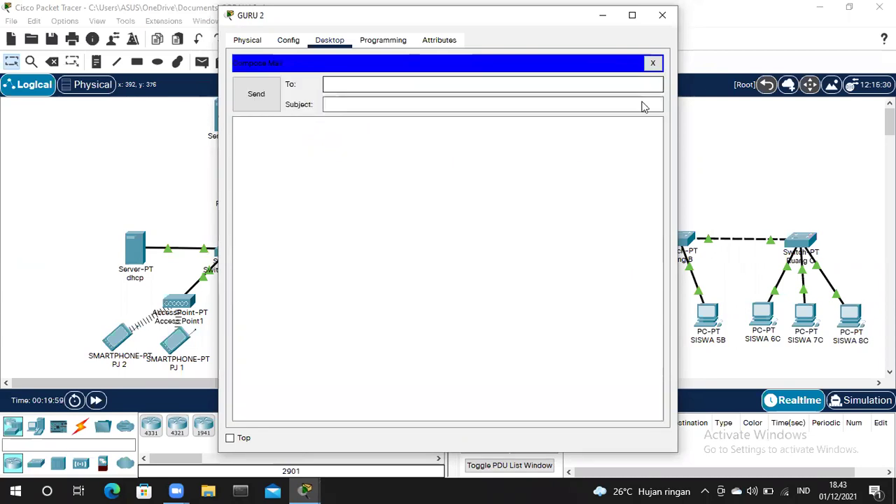
click(602, 99)
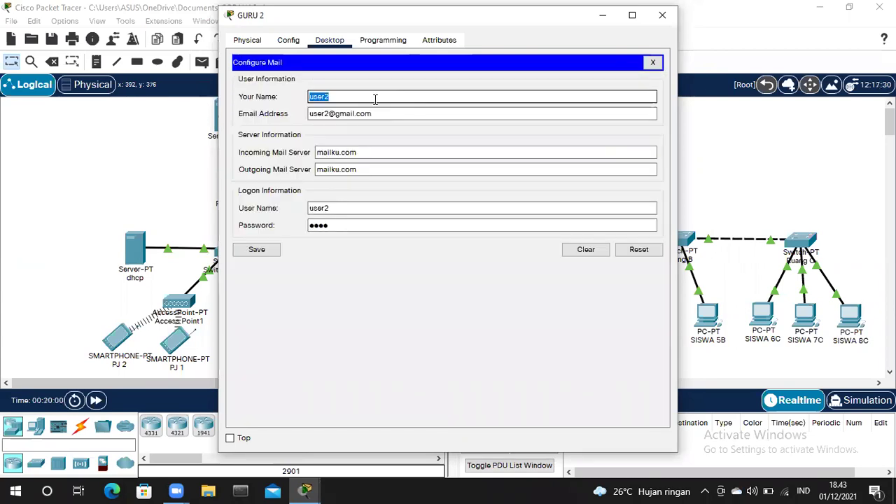
- Set the account name to guru2 and enter its milkmail.com e-mail address
text(user)
key(BackSpace)
key(BackSpace)
key(BackSpace)
key(BackSpace)
text(guru2)
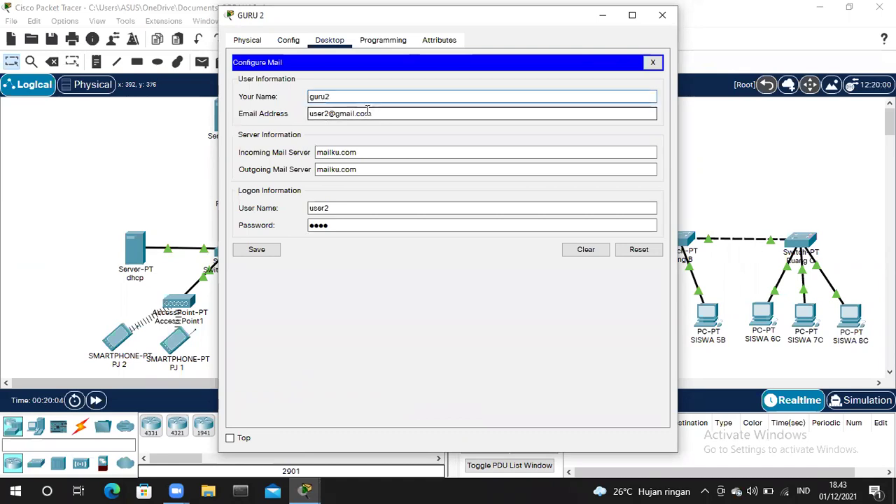
click(384, 113)
key(BackSpace)
key(BackSpace)
key(BackSpace)
key(BackSpace)
key(BackSpace)
key(BackSpace)
key(BackSpace)
key(BackSpace)
key(BackSpace)
key(BackSpace)
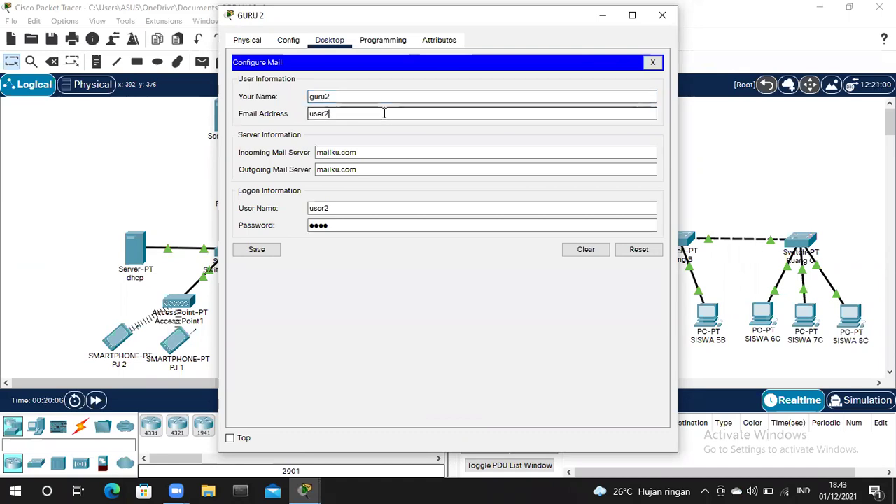
key(BackSpace)
key(BackSpace)
key(BackSpace)
key(BackSpace)
key(BackSpace)
text(guru2@milkmail.com)
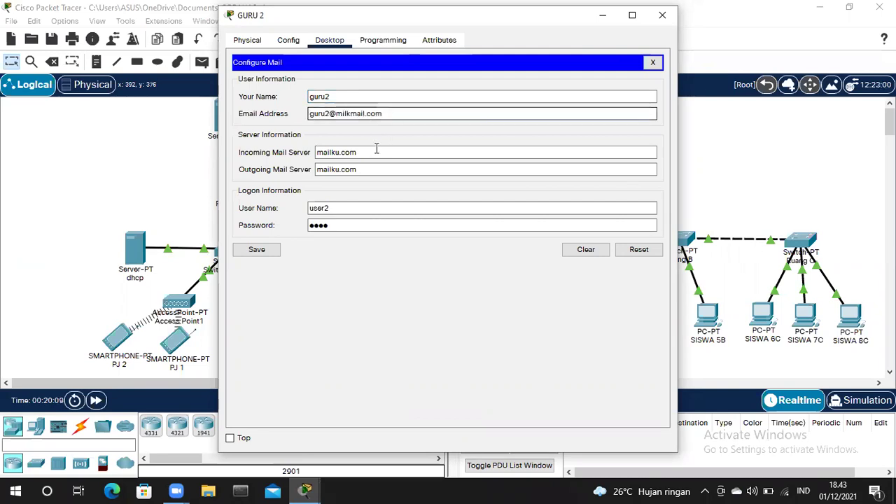
- Set both the incoming and outgoing mail servers to milkmail.com
click(376, 151)
key(ctrl+a)
key(ctrl+v)
click(370, 169)
key(BackSpace)
key(ctrl+a)
key(BackSpace)
key(ctrl+v)
- Set the login user name to guru2, enter a new account password, and save
click(337, 208)
key(ctrl+a)
key(BackSpace)
text(guru2)
click(350, 230)
key(BackSpace)
key(BackSpace)
key(BackSpace)
key(BackSpace)
text(1234)
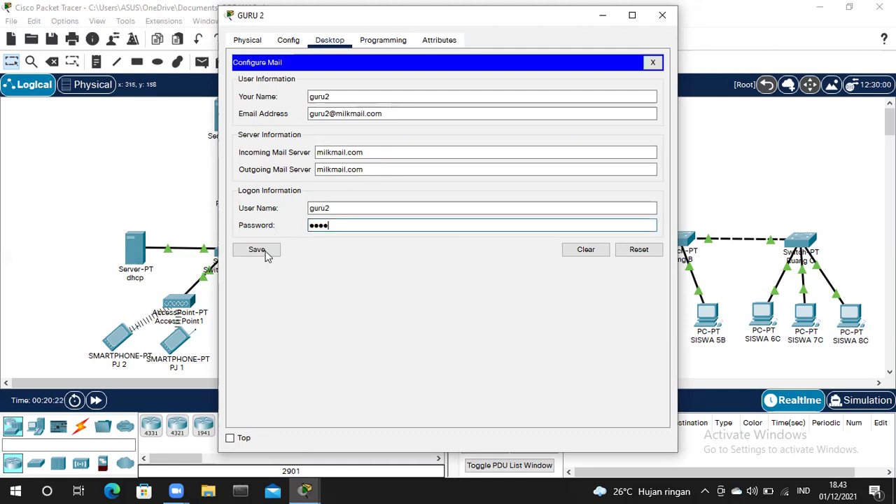
click(266, 255)
click(455, 100)
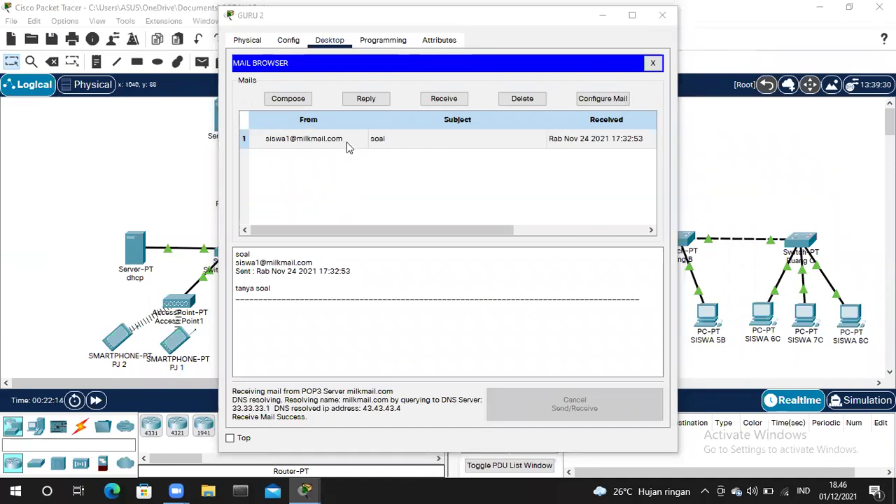
- Reply to the student's 'soal' email with 'soal uraian', then close GURU 2's window
click(402, 186)
click(369, 98)
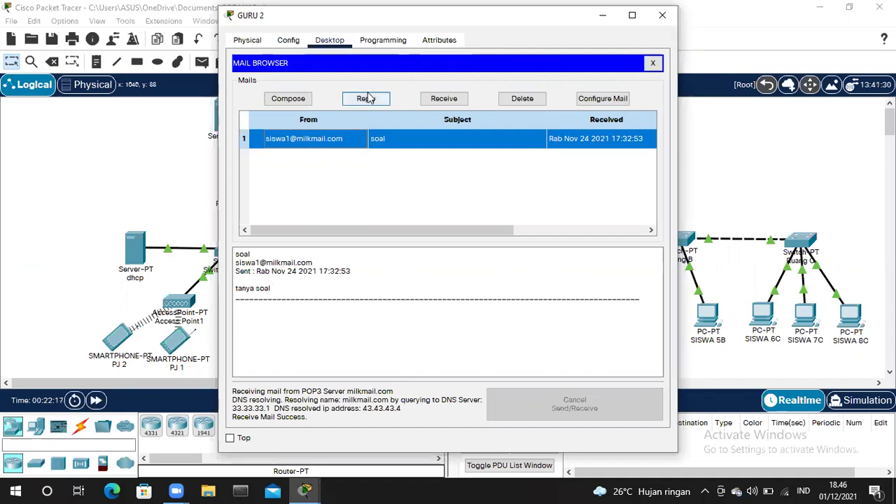
click(284, 136)
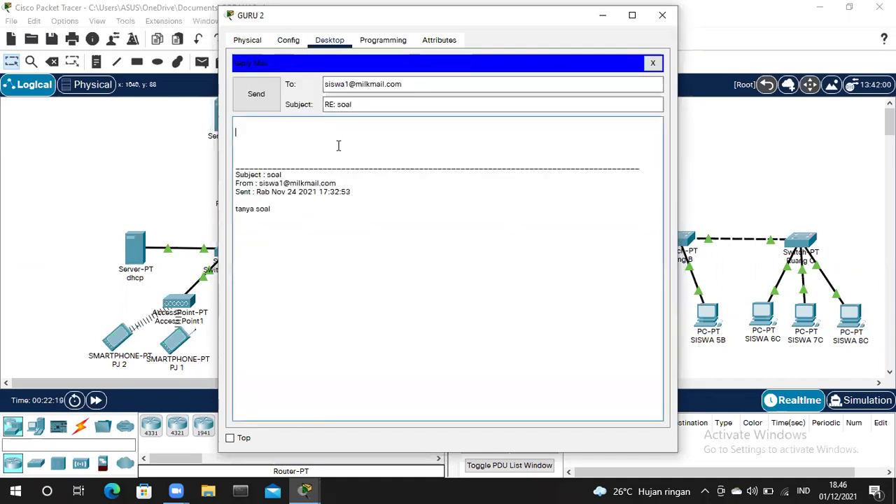
text(b)
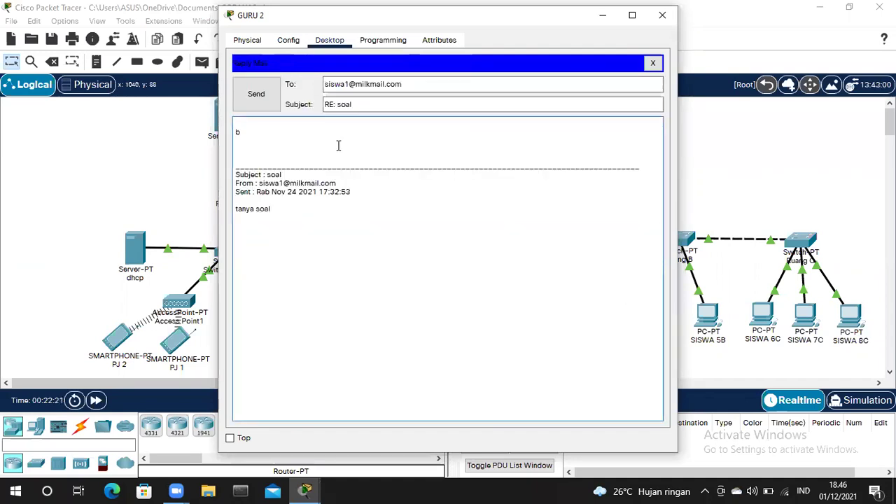
key(BackSpace)
text(soal uraian)
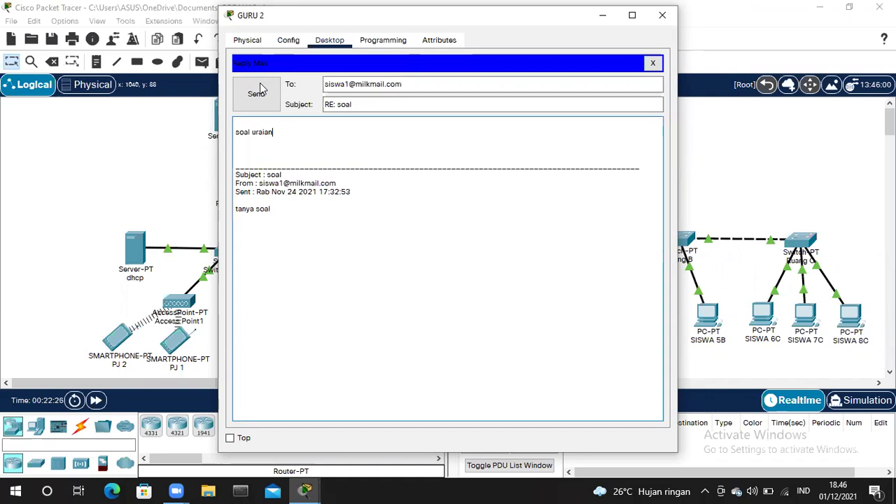
click(256, 92)
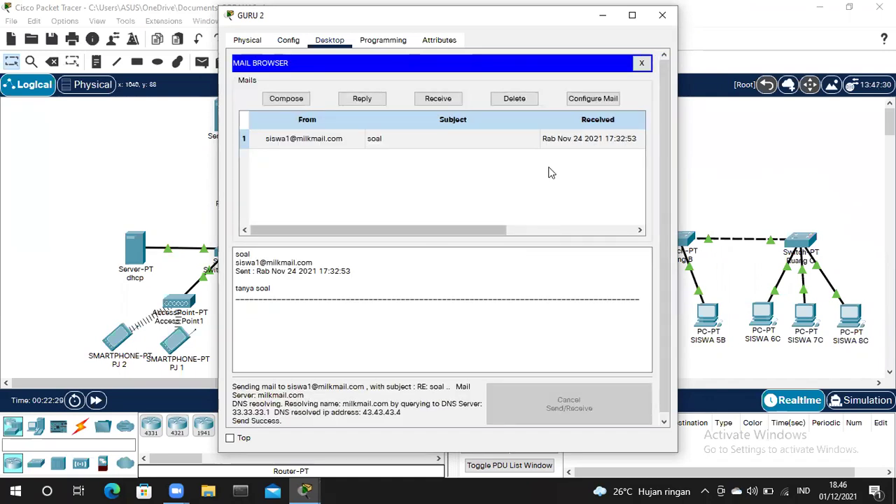
click(670, 25)
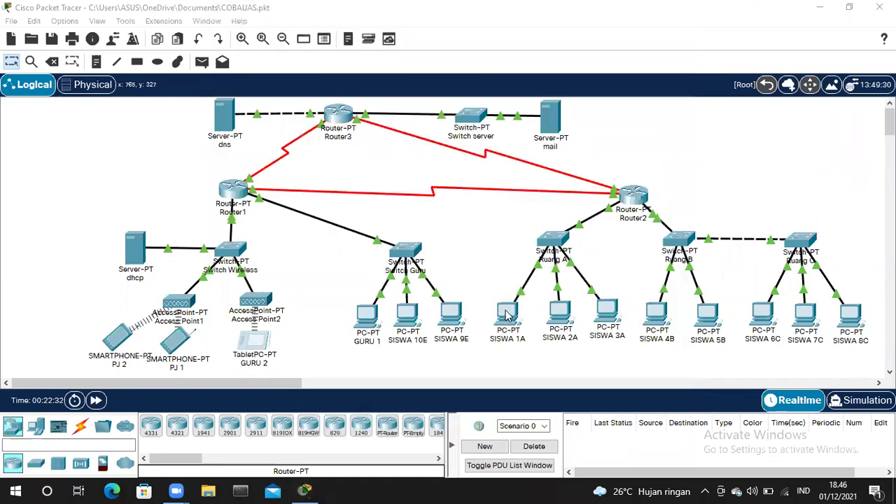
- Receive mail on SISWA 1A and read GURU 2's 'RE: soal' reply saying 'soal uraian'
click(510, 315)
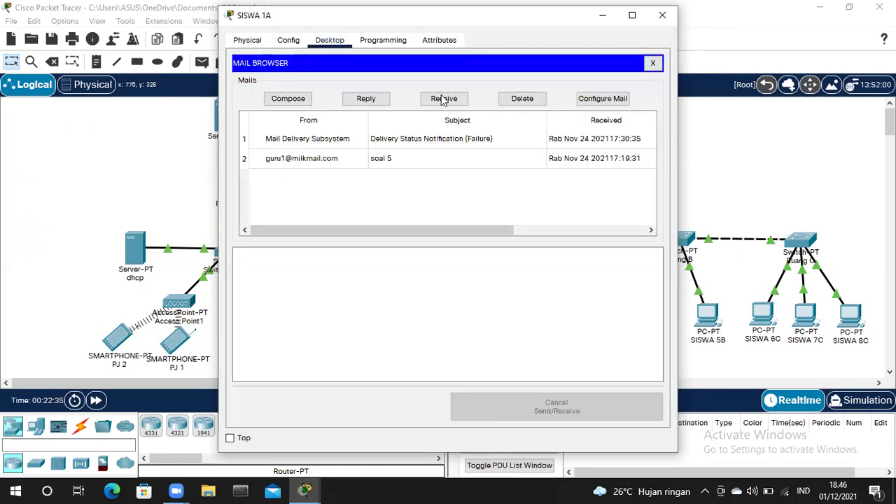
click(444, 98)
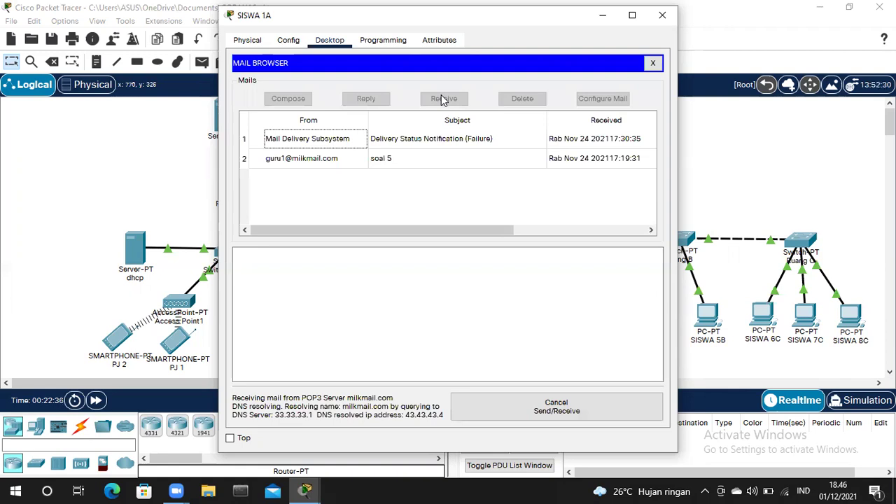
click(389, 140)
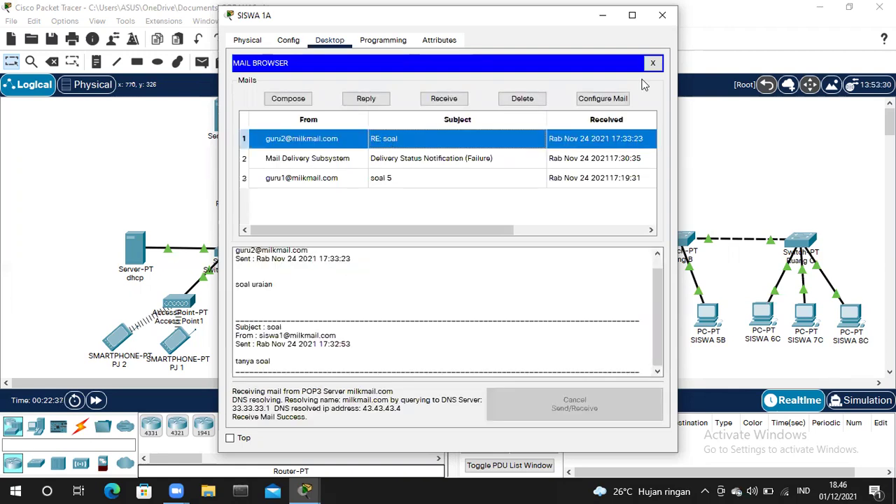
click(662, 15)
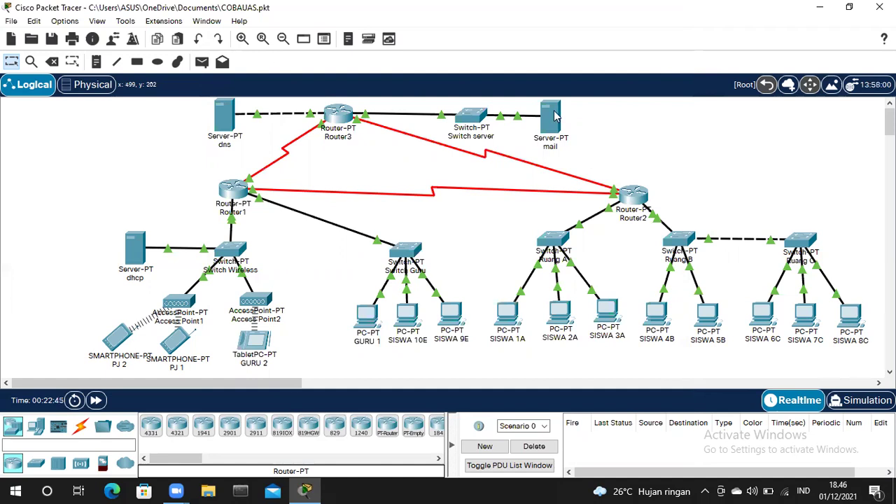
- Ping 43.43.43.4 from smartphone PJ 1, getting 4 replies with 0% loss
click(169, 343)
click(334, 42)
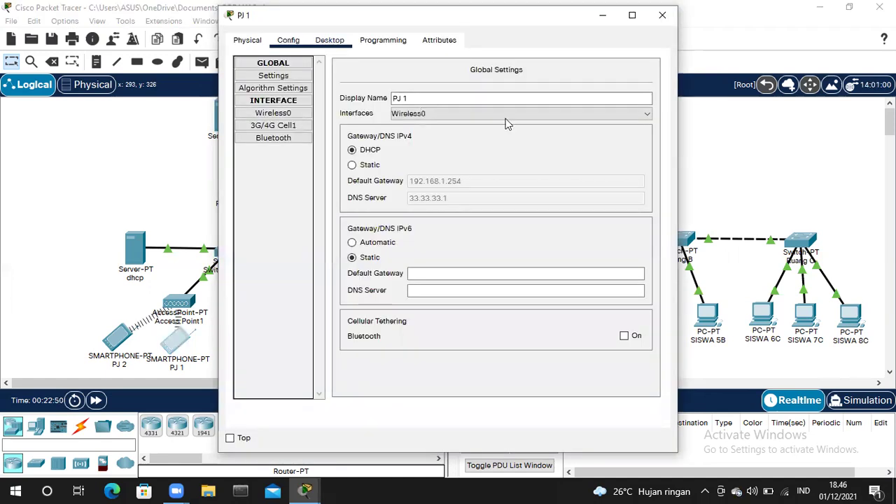
click(454, 110)
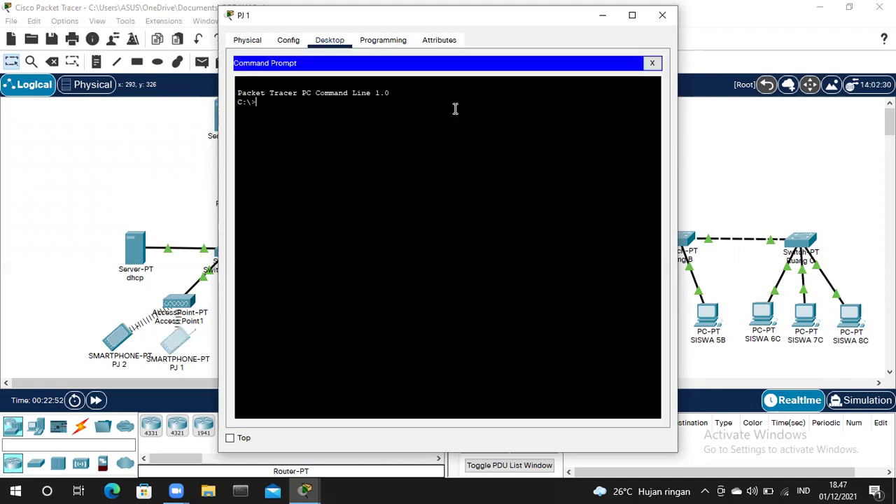
text(ping 43.43.43.4)
key(Return)
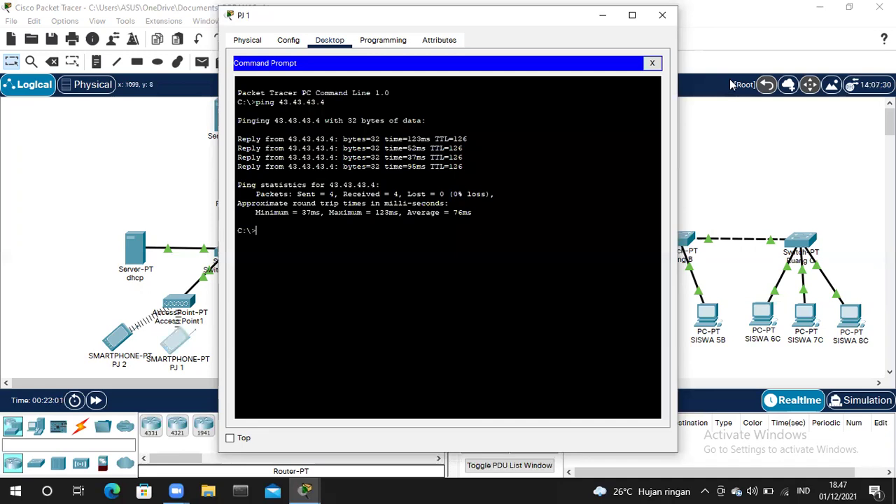
click(662, 14)
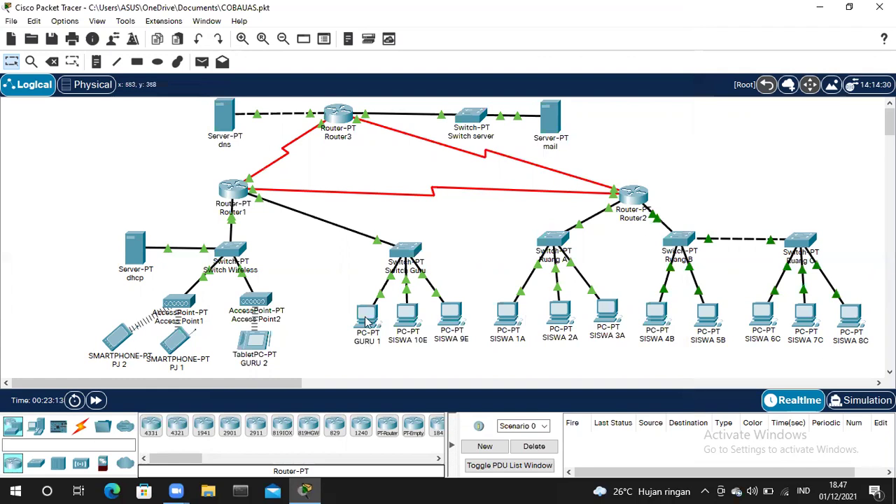
- Run tracert 192.168.4.3 from SISWA 1A's command prompt, reaching the host in one hop
click(507, 319)
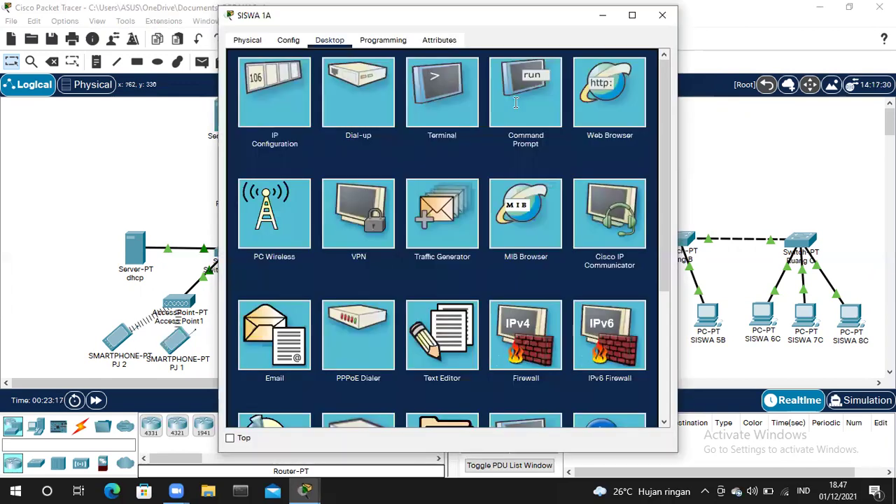
click(516, 101)
text(tracert 192.168.4.3)
key(Return)
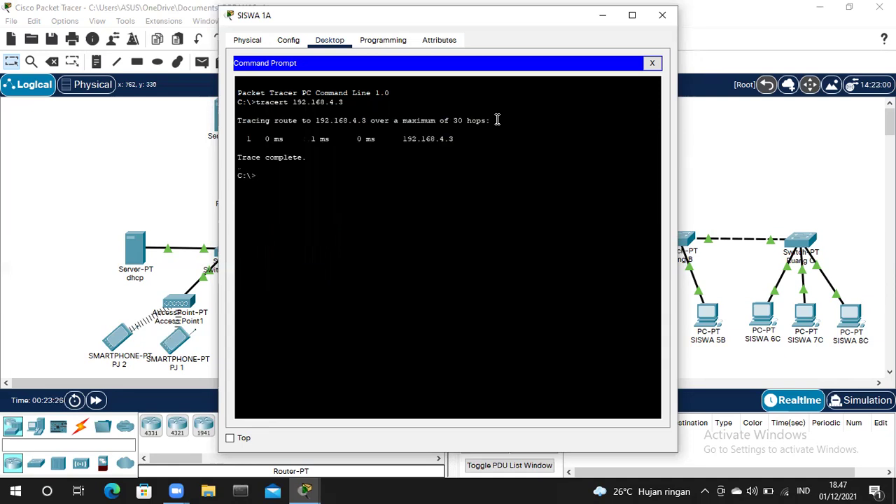